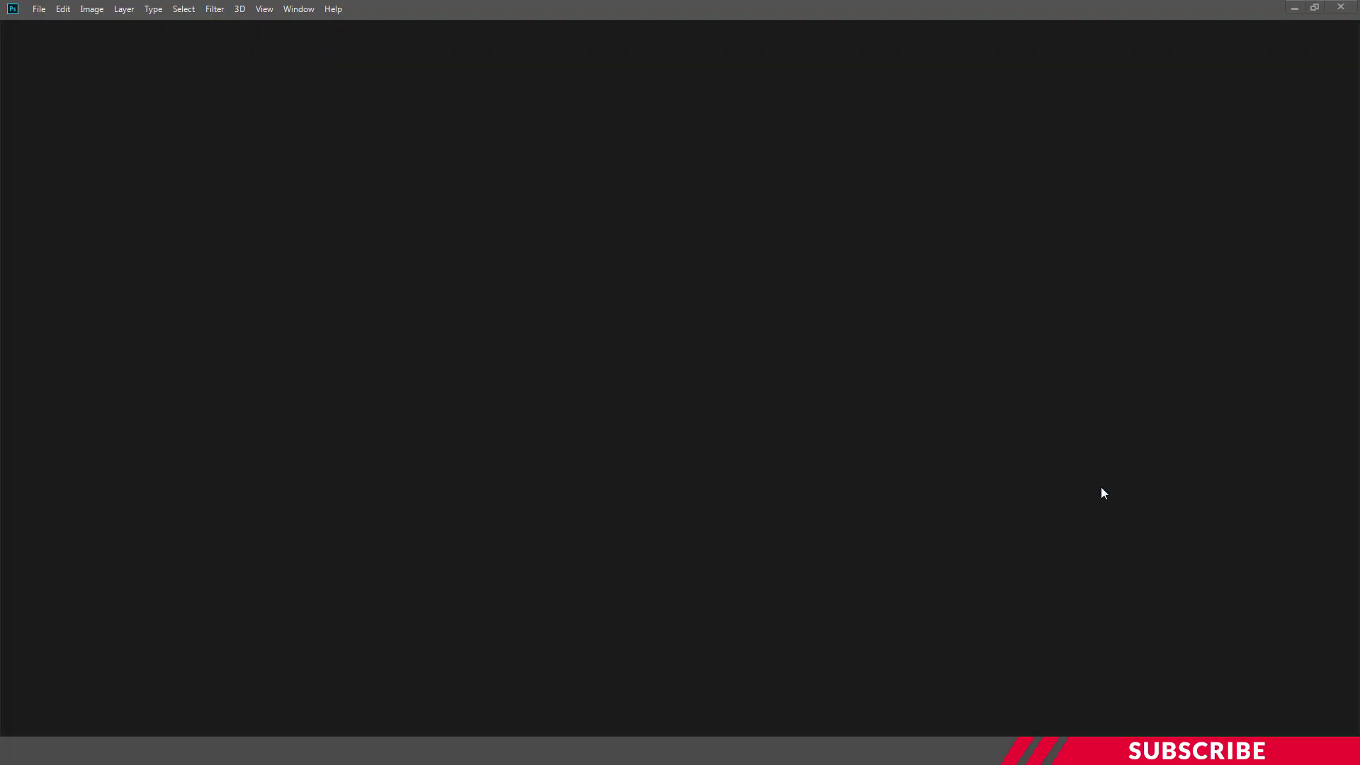
- Create a new blank 1920×1080 document
{"action": "left_click", "coordinate": [39, 8]}
{"action": "left_click", "coordinate": [42, 25]}
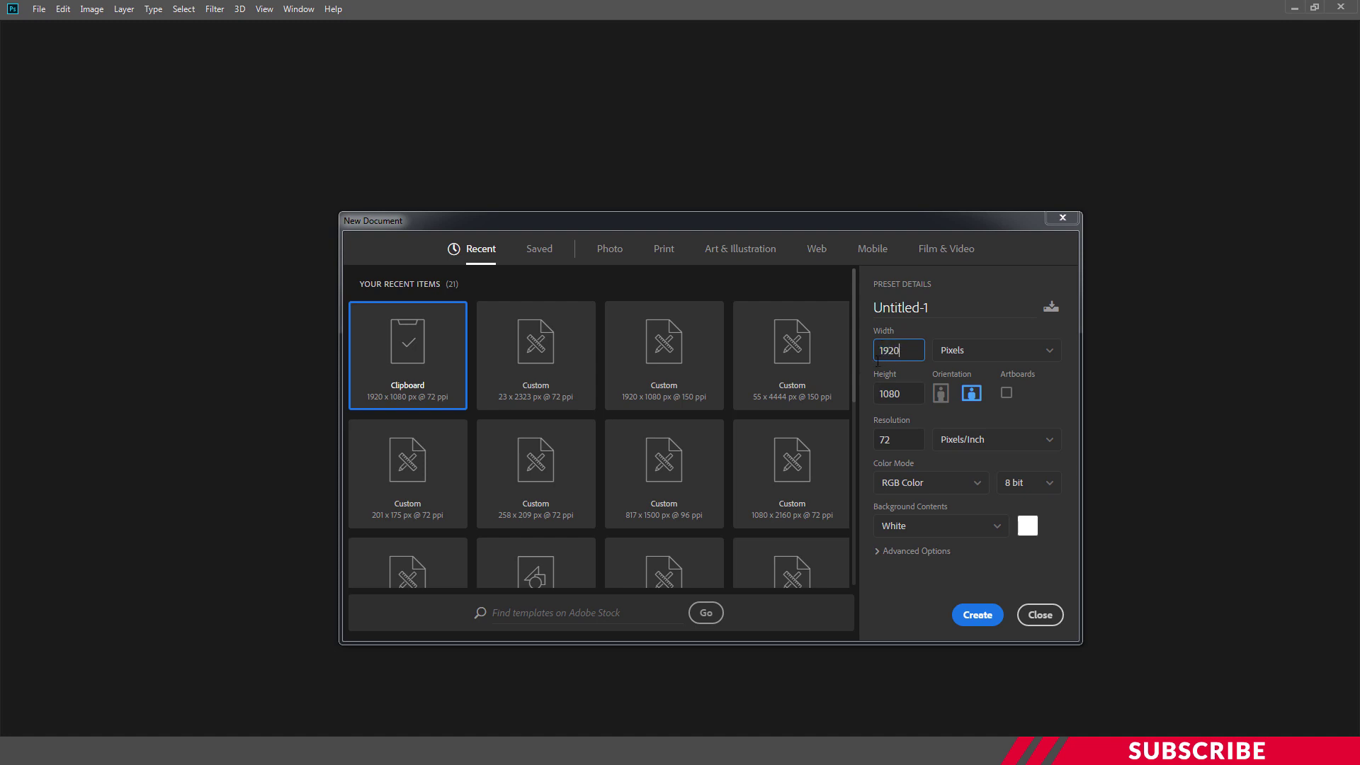
{"action": "left_click", "coordinate": [911, 395]}
{"action": "type", "text": "1"}
{"action": "left_click", "coordinate": [898, 444]}
{"action": "left_click", "coordinate": [993, 617]}
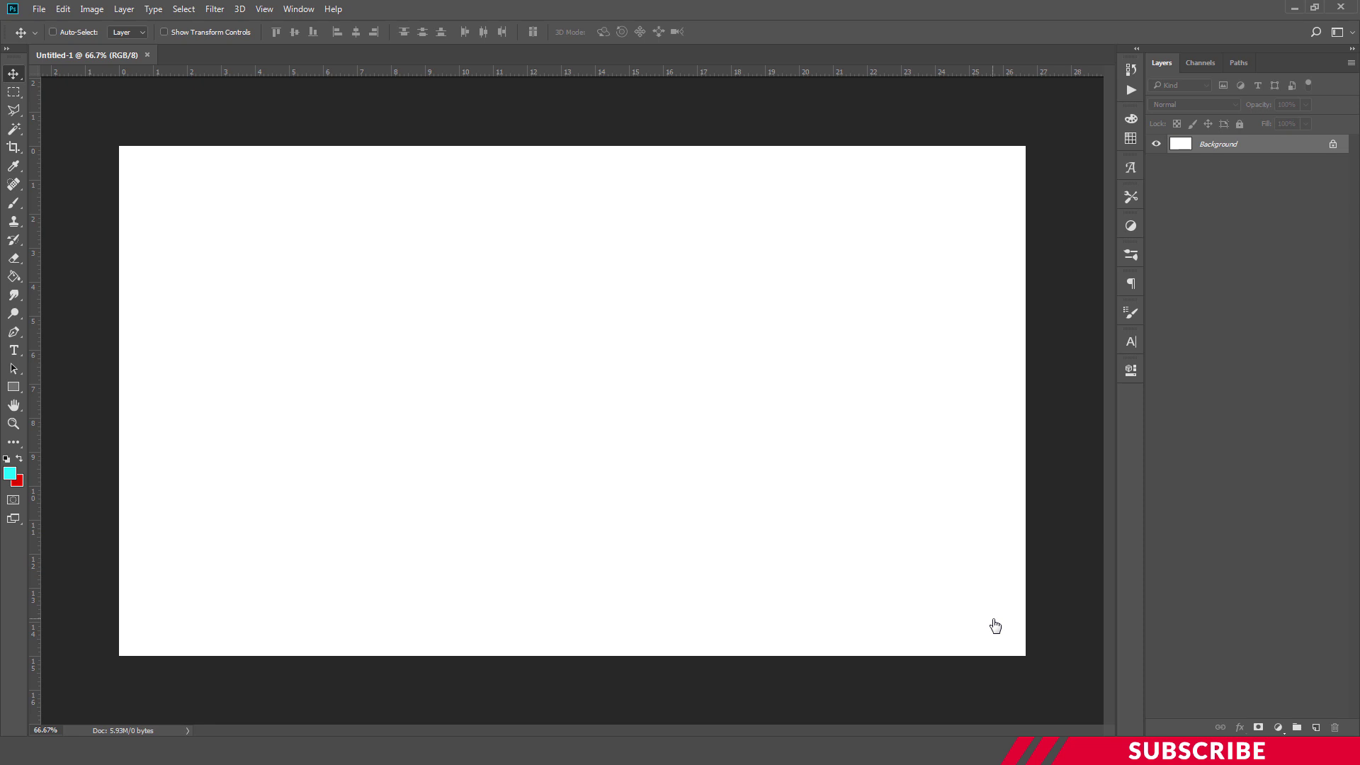
- Open the Pic-1 image from the source folder in Photoshop
{"action": "key", "text": "alt+Tab"}
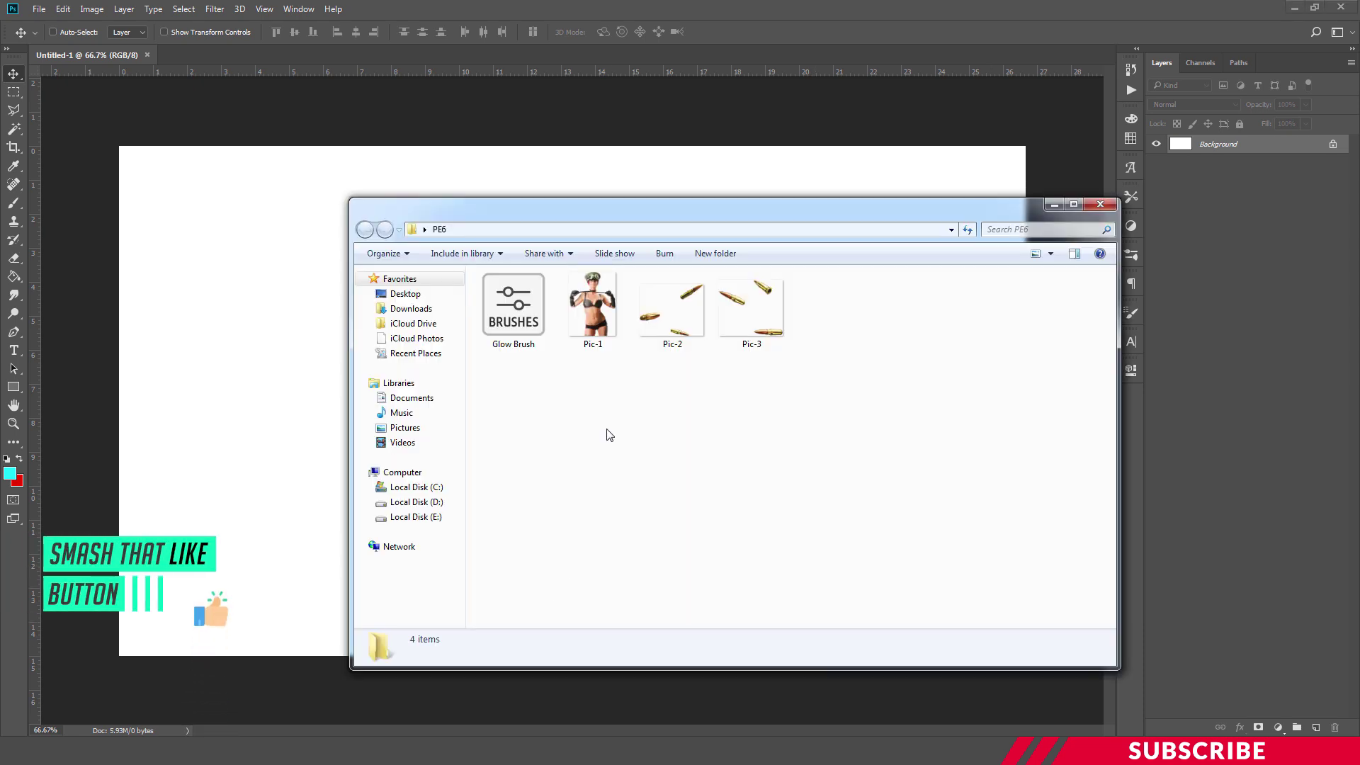
{"action": "left_click", "coordinate": [604, 331]}
{"action": "right_click", "coordinate": [605, 331]}
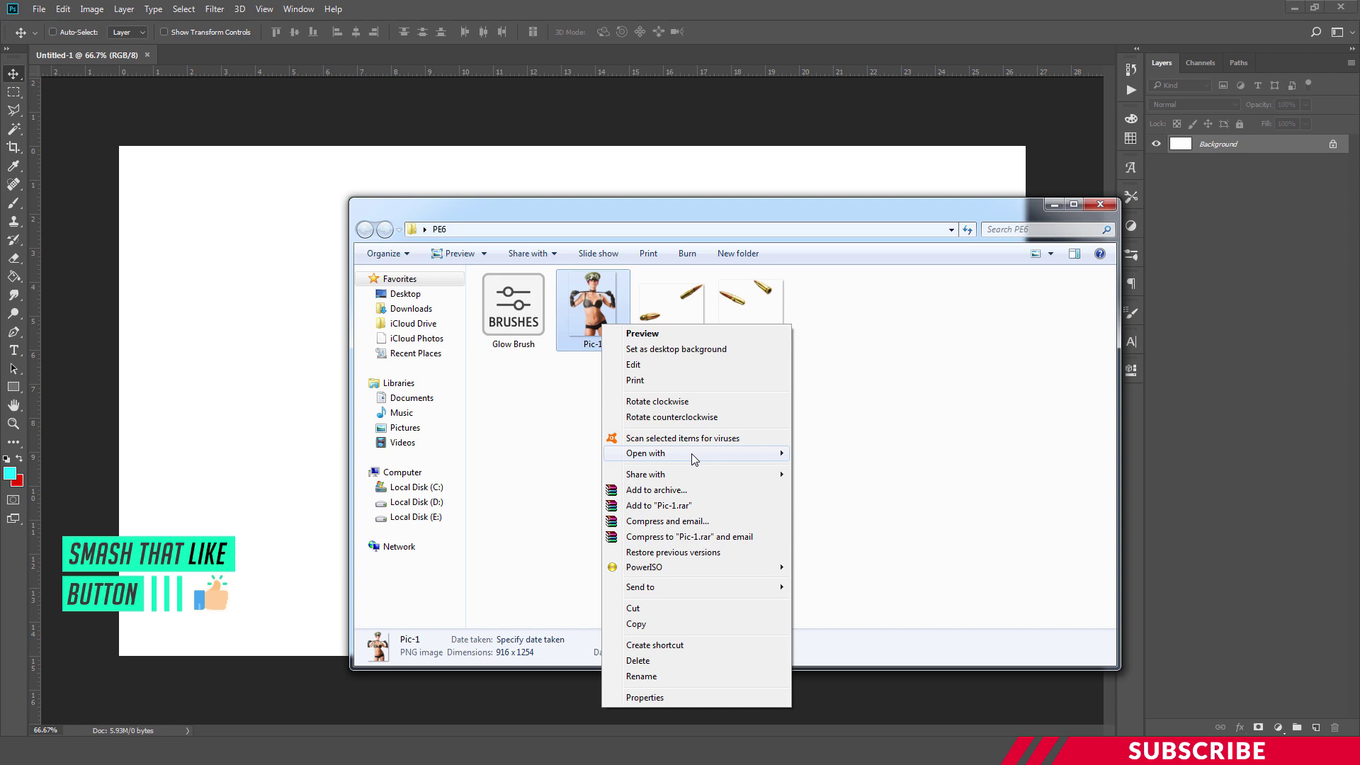
{"action": "mouse_move", "coordinate": [694, 453]}
{"action": "left_click", "coordinate": [813, 455]}
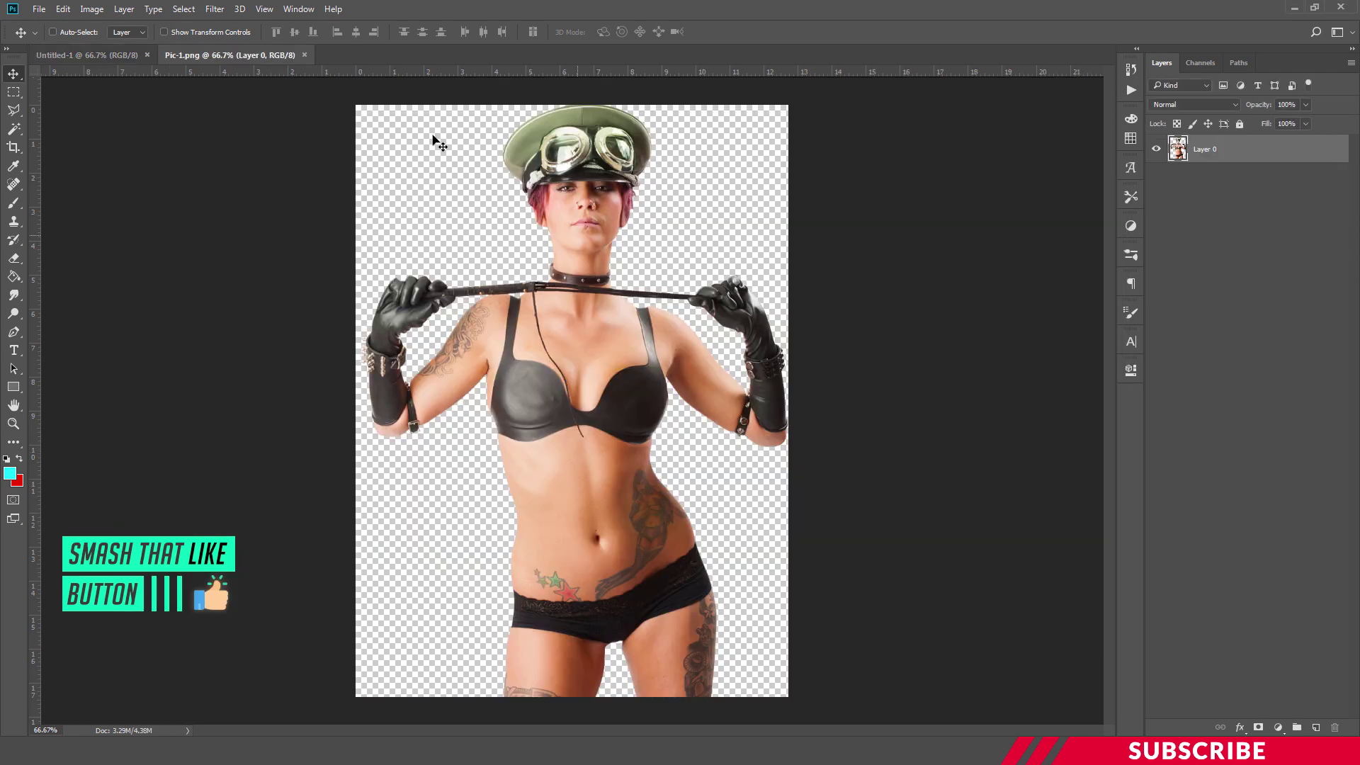
- Drag the Pic-1 woman photo into Untitled-1 and close Pic-1
{"action": "left_click_drag", "start_coordinate": [248, 62], "coordinate": [329, 123]}
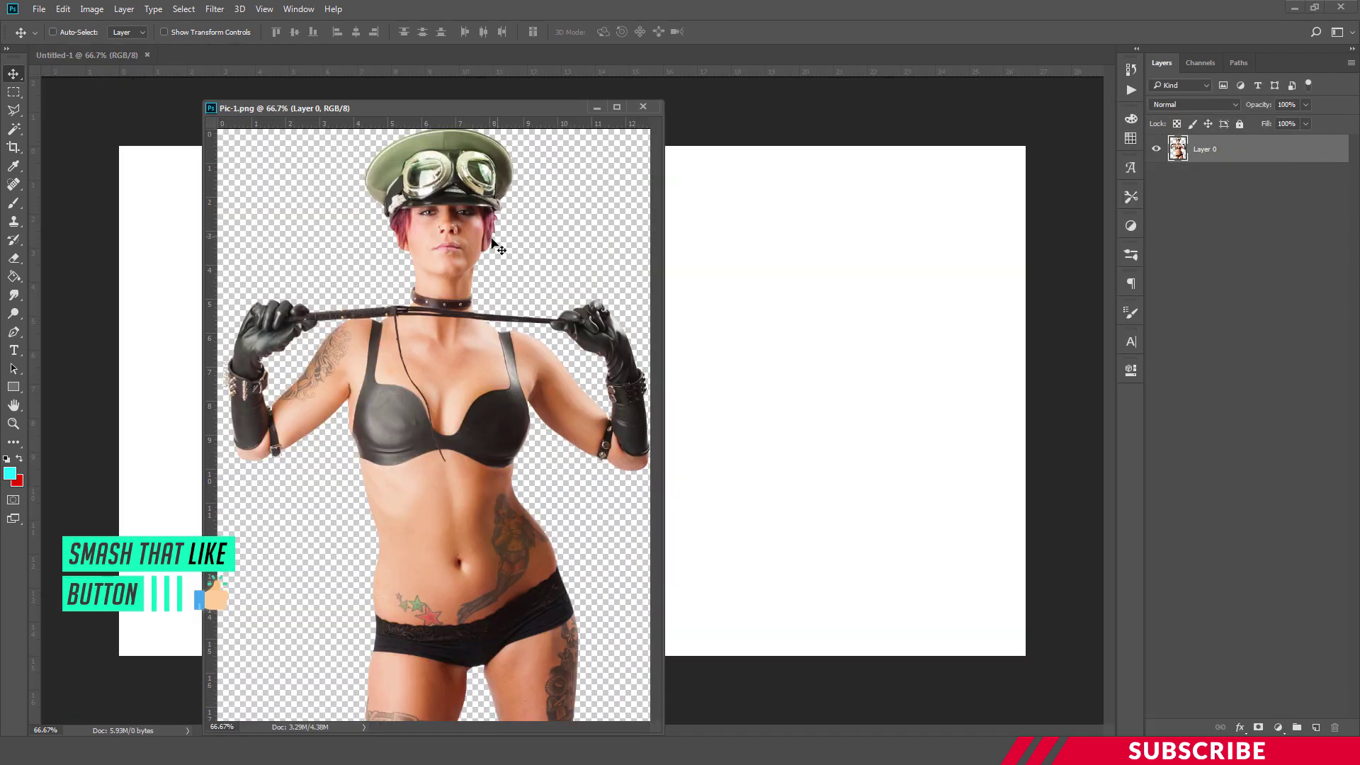
{"action": "left_click_drag", "start_coordinate": [702, 263], "coordinate": [702, 262]}
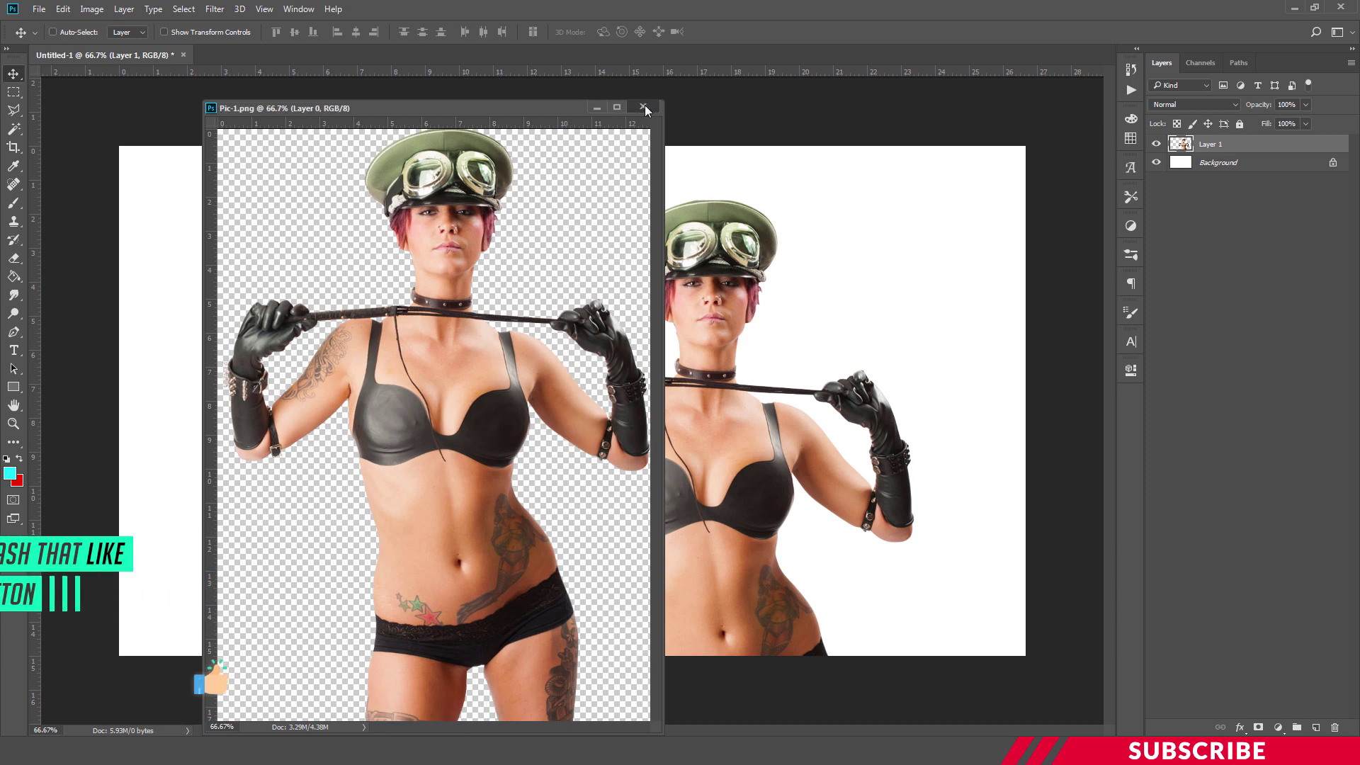
{"action": "left_click", "coordinate": [768, 343]}
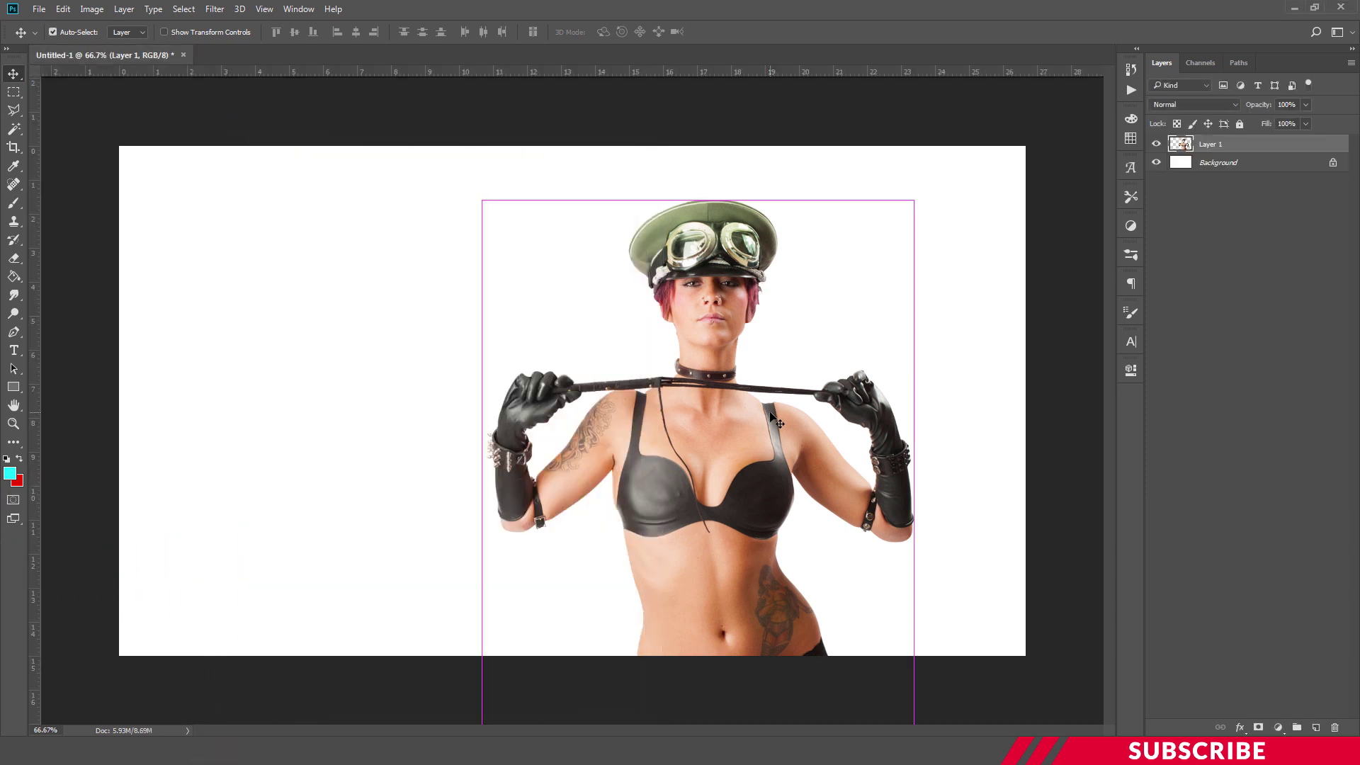
- Scale the woman layer to about 85.6% and centre it on the canvas
{"action": "key", "text": "ctrl+t"}
{"action": "key", "text": "ctrl+minus"}
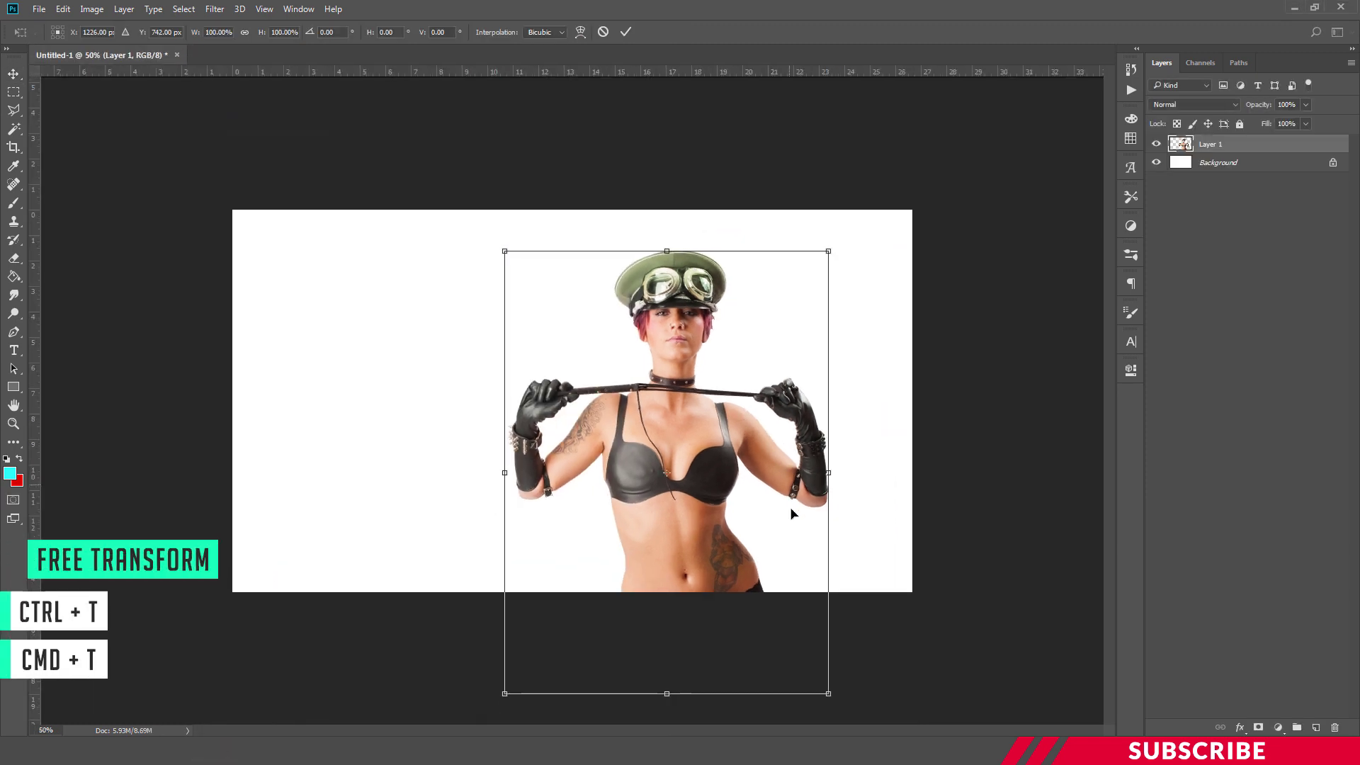
{"action": "left_click_drag", "start_coordinate": [828, 695], "coordinate": [735, 621]}
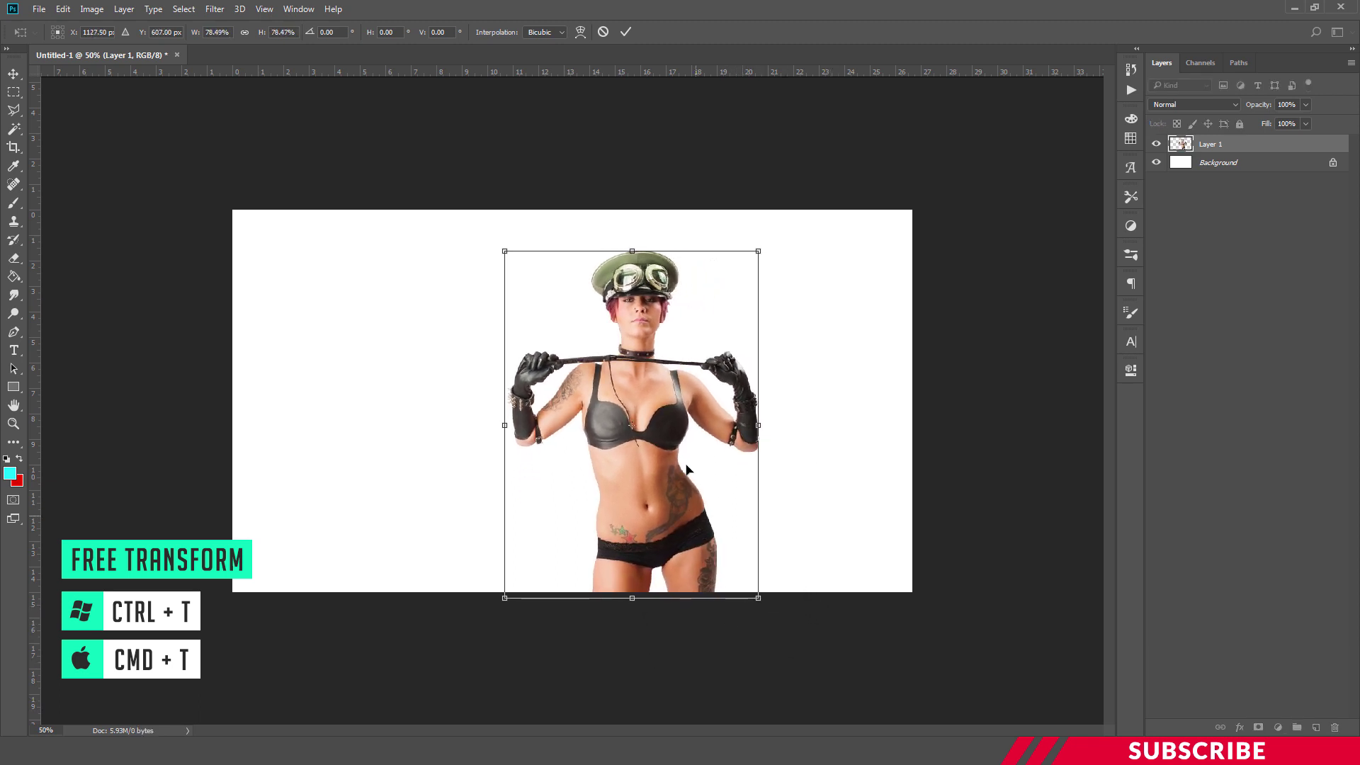
{"action": "left_click_drag", "start_coordinate": [758, 251], "coordinate": [799, 222]}
{"action": "left_click_drag", "start_coordinate": [682, 438], "coordinate": [603, 439]}
{"action": "key", "text": "Left"}
{"action": "key", "text": "Left"}
{"action": "key", "text": "Left"}
{"action": "key", "text": "Left"}
{"action": "key", "text": "Left"}
{"action": "key", "text": "Left"}
{"action": "key", "text": "Left"}
{"action": "key", "text": "Left"}
{"action": "key", "text": "Left"}
{"action": "key", "text": "Left"}
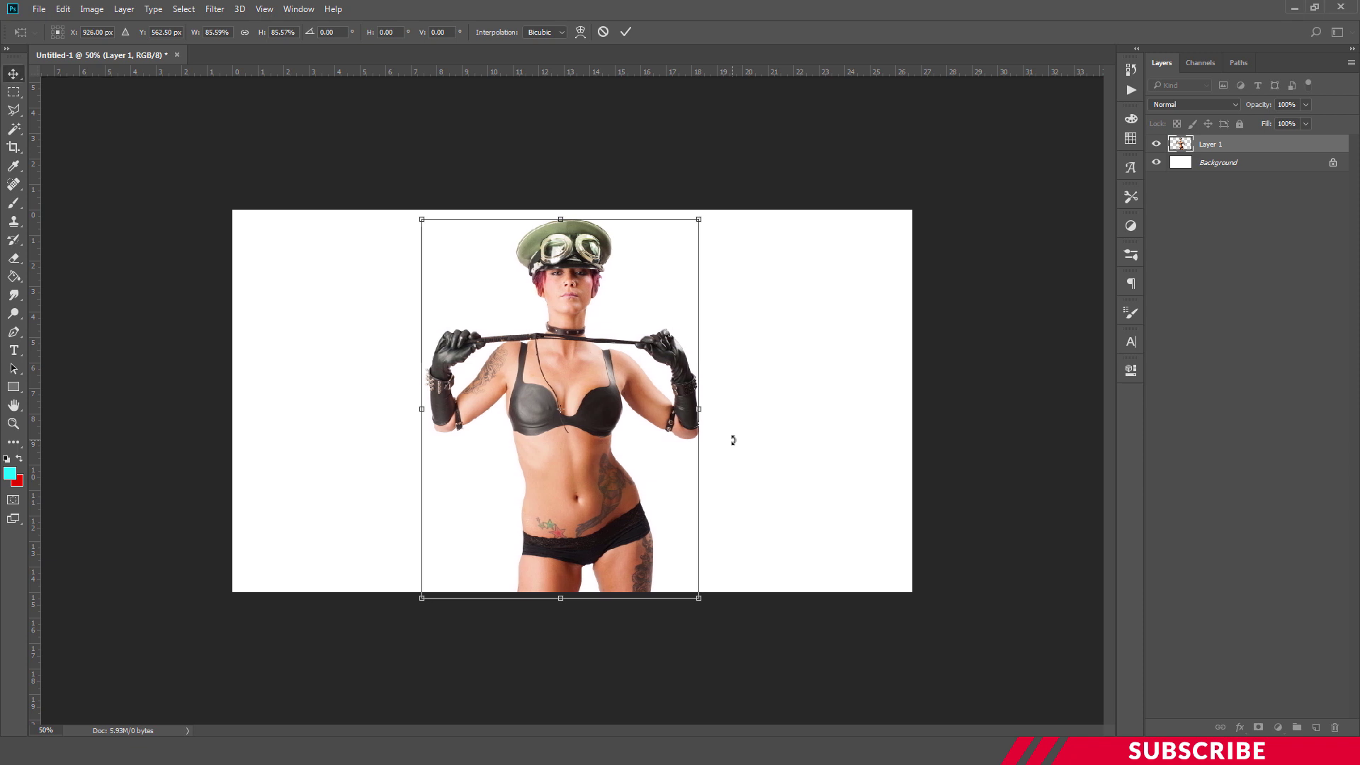
{"action": "key", "text": "Return"}
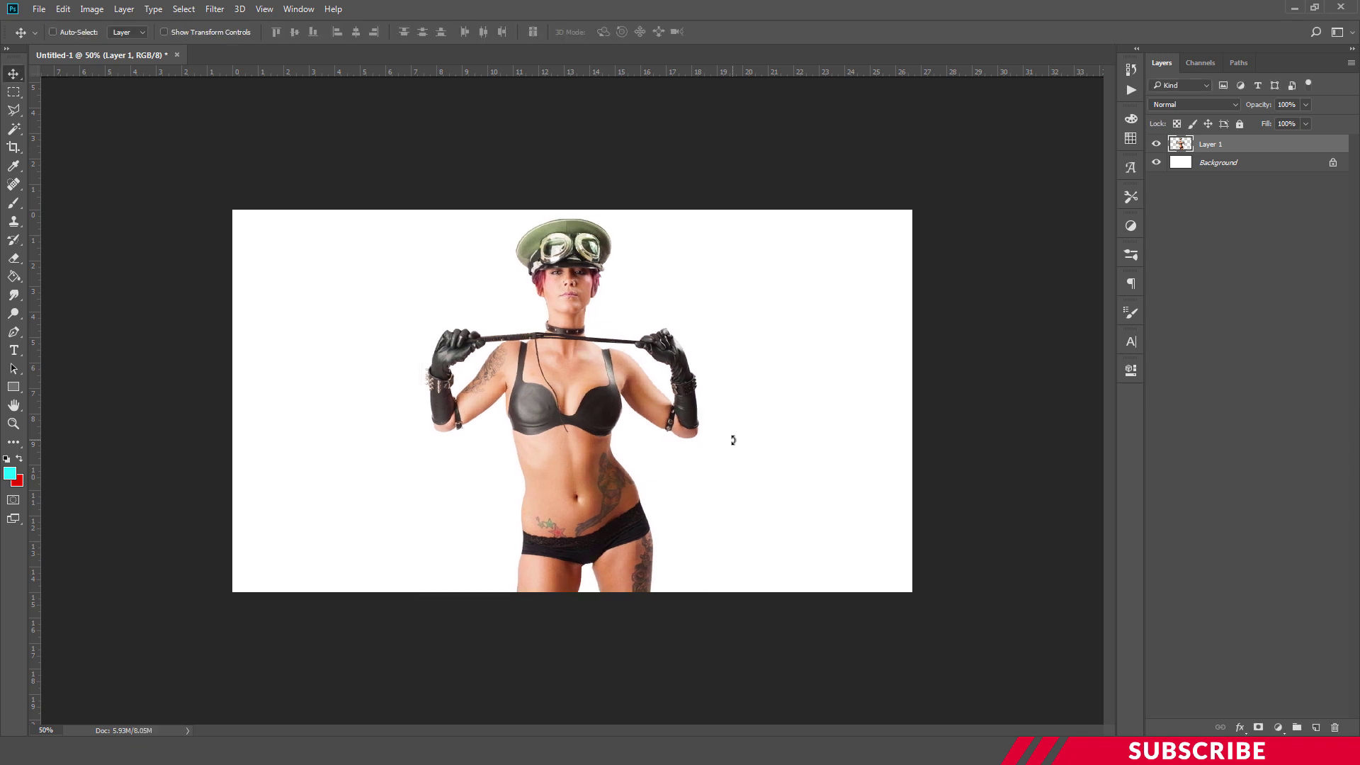
- Rename Layer 1 to 'Pic' and add an empty layer beneath it
{"action": "double_click", "coordinate": [1212, 144]}
{"action": "key", "text": "BackSpace"}
{"action": "type", "text": "Pic"}
{"action": "left_click", "coordinate": [1295, 144]}
{"action": "left_click", "coordinate": [1316, 729]}
{"action": "left_click_drag", "start_coordinate": [1217, 146], "coordinate": [1233, 174]}
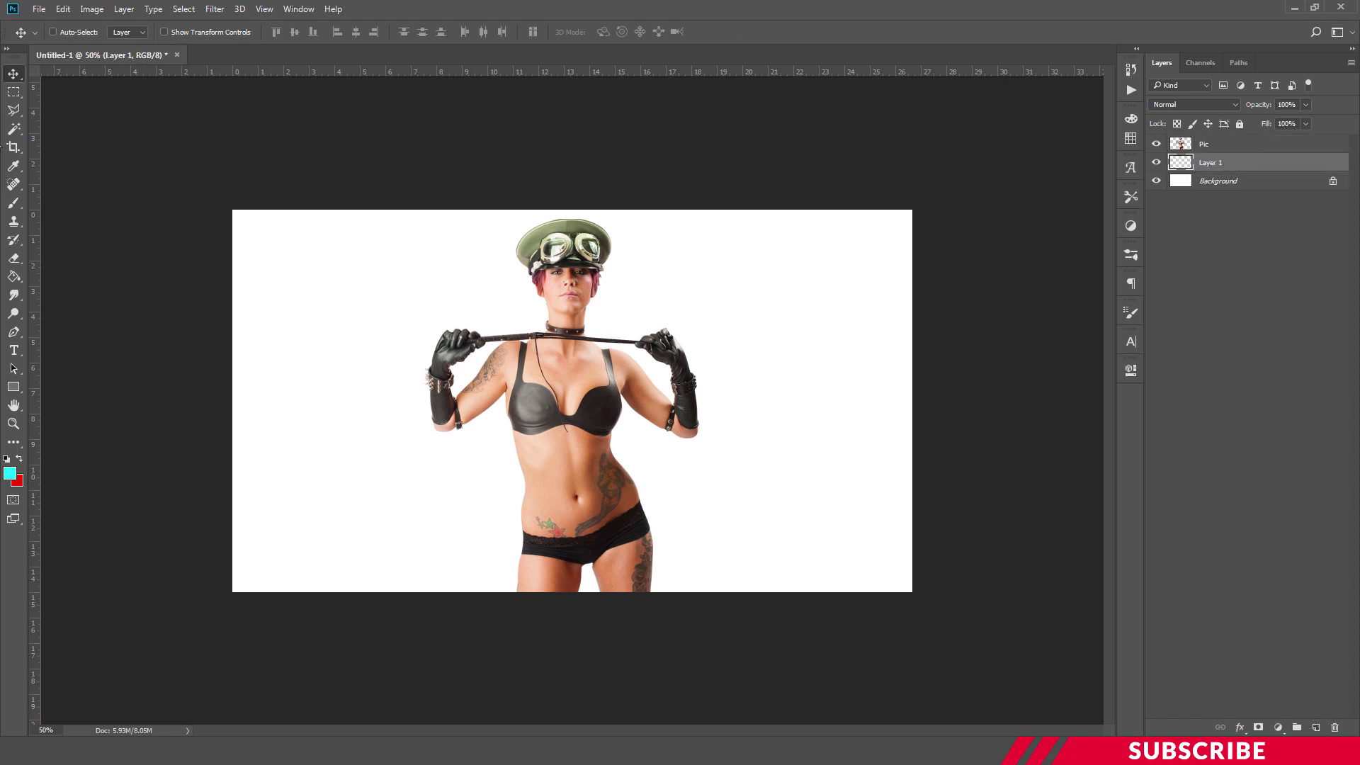
- Set the foreground colour to blue #2189ff
{"action": "left_click", "coordinate": [10, 473]}
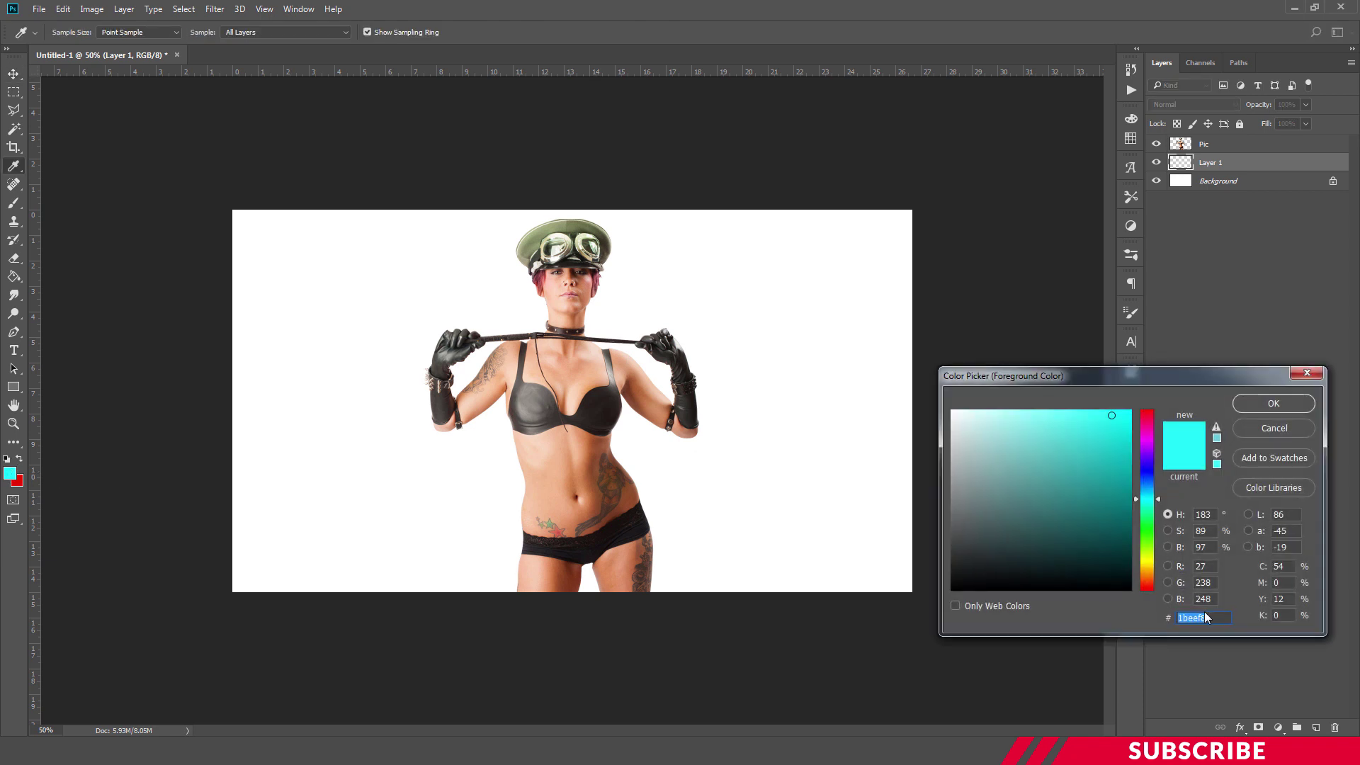
{"action": "type", "text": "21"}
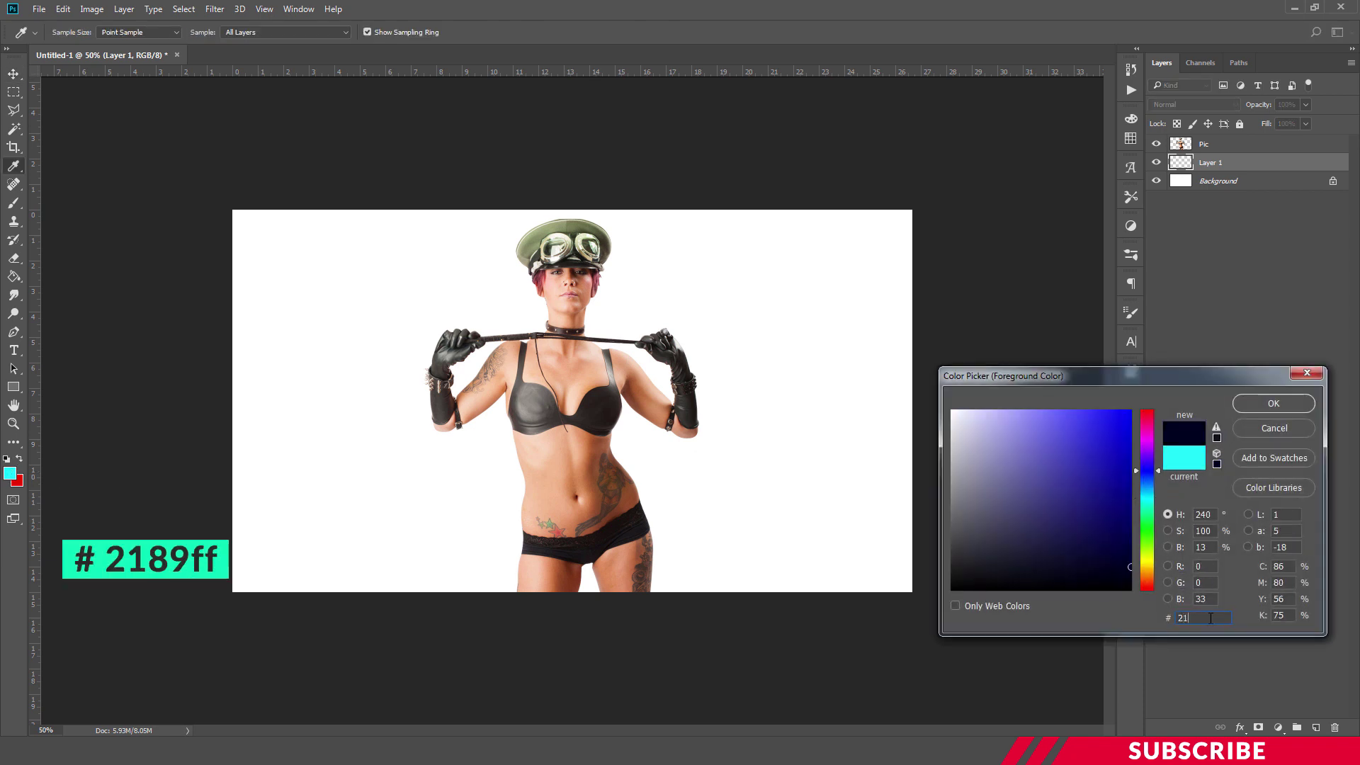
{"action": "type", "text": "89"}
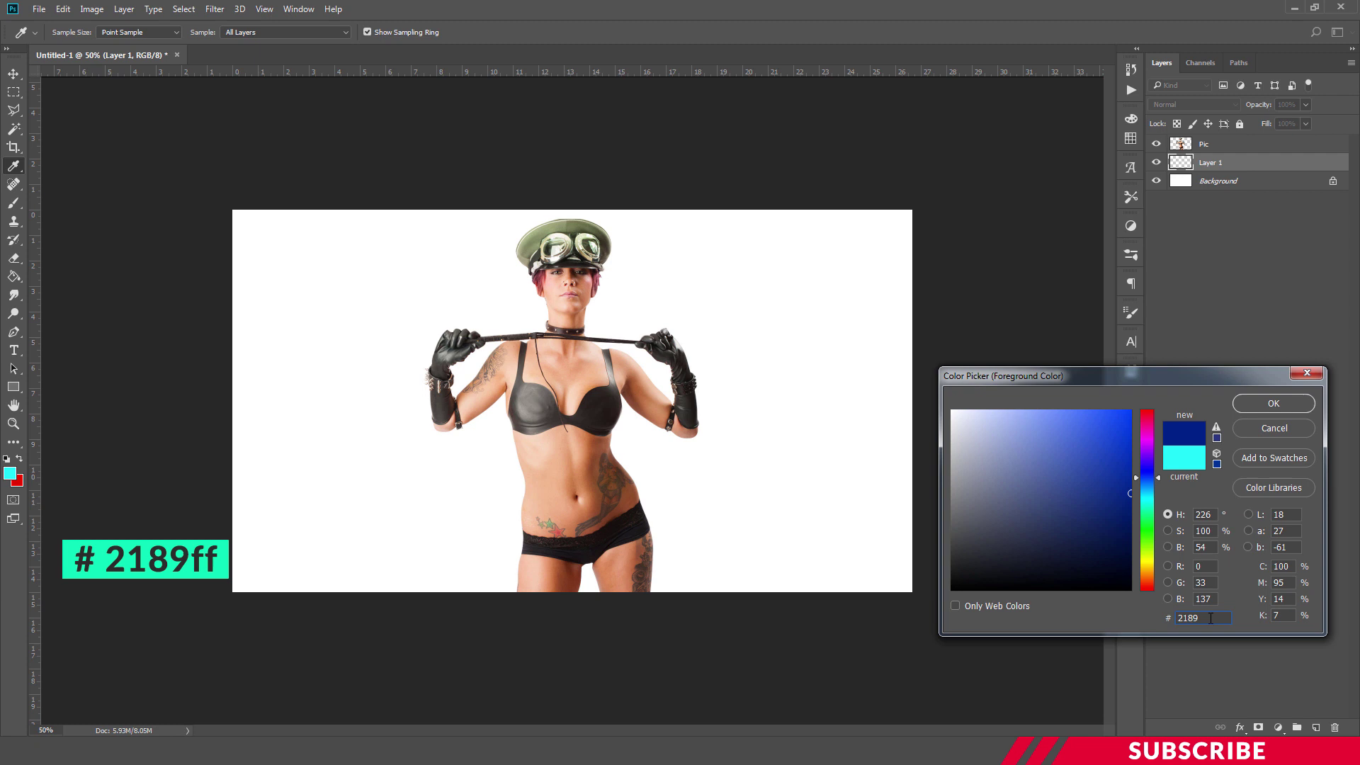
{"action": "type", "text": "ff"}
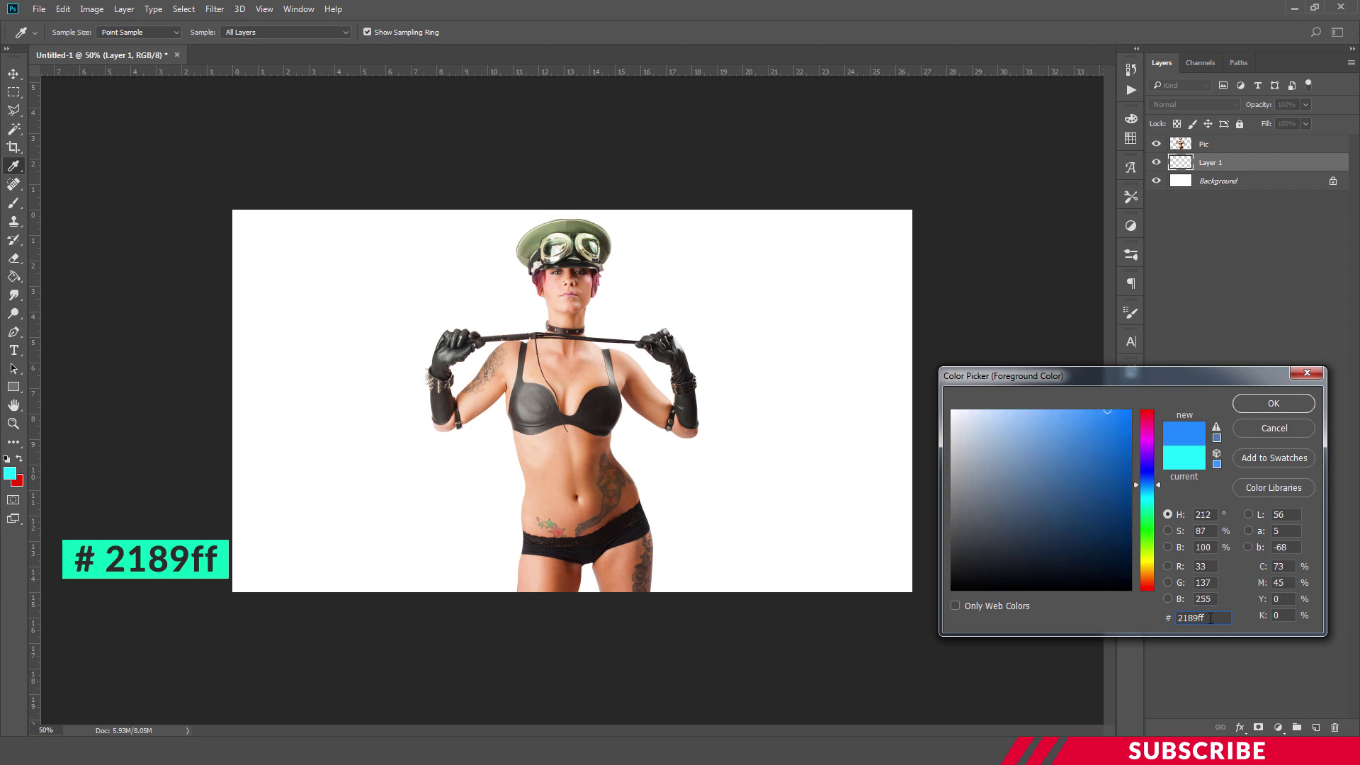
{"action": "left_click", "coordinate": [1258, 406]}
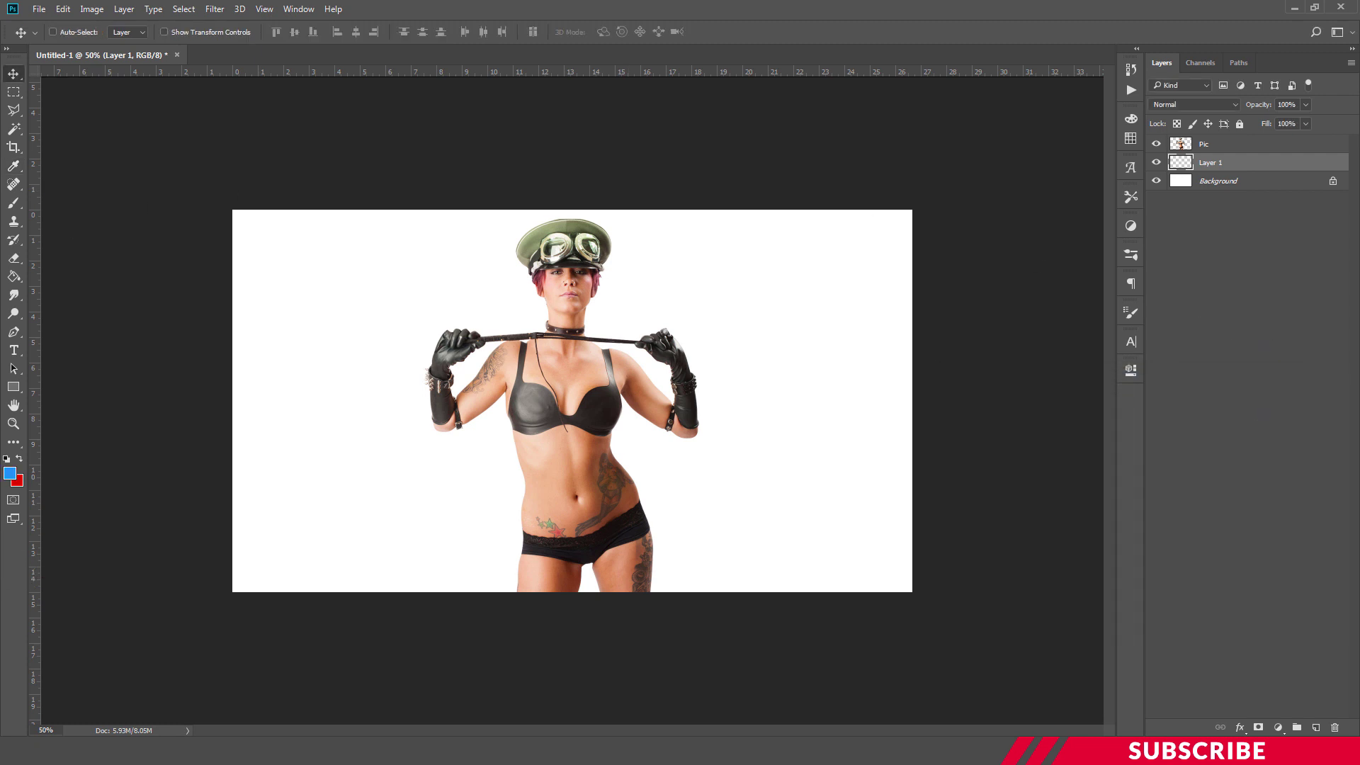
- Draw a blue rectangle covering the left half of the canvas
{"action": "left_click", "coordinate": [14, 392]}
{"action": "right_click", "coordinate": [14, 392]}
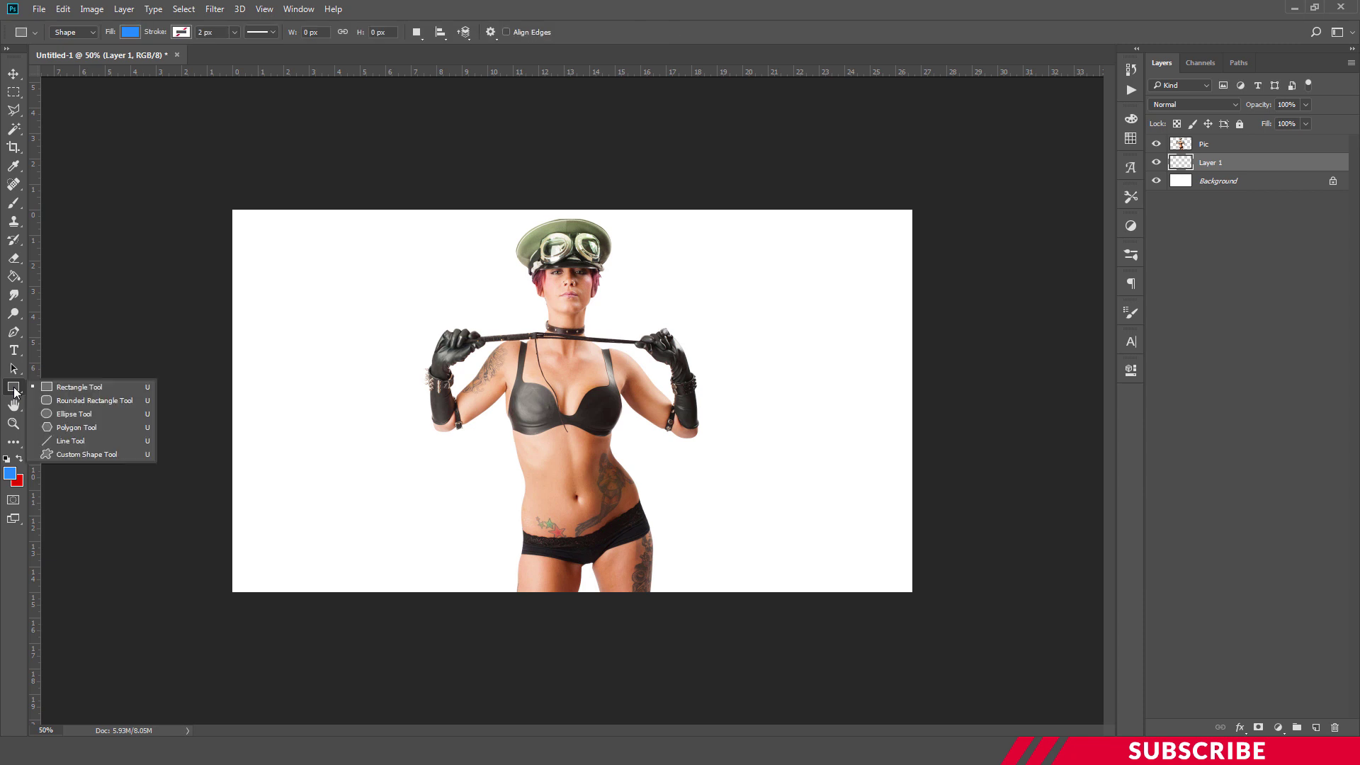
{"action": "left_click", "coordinate": [69, 394]}
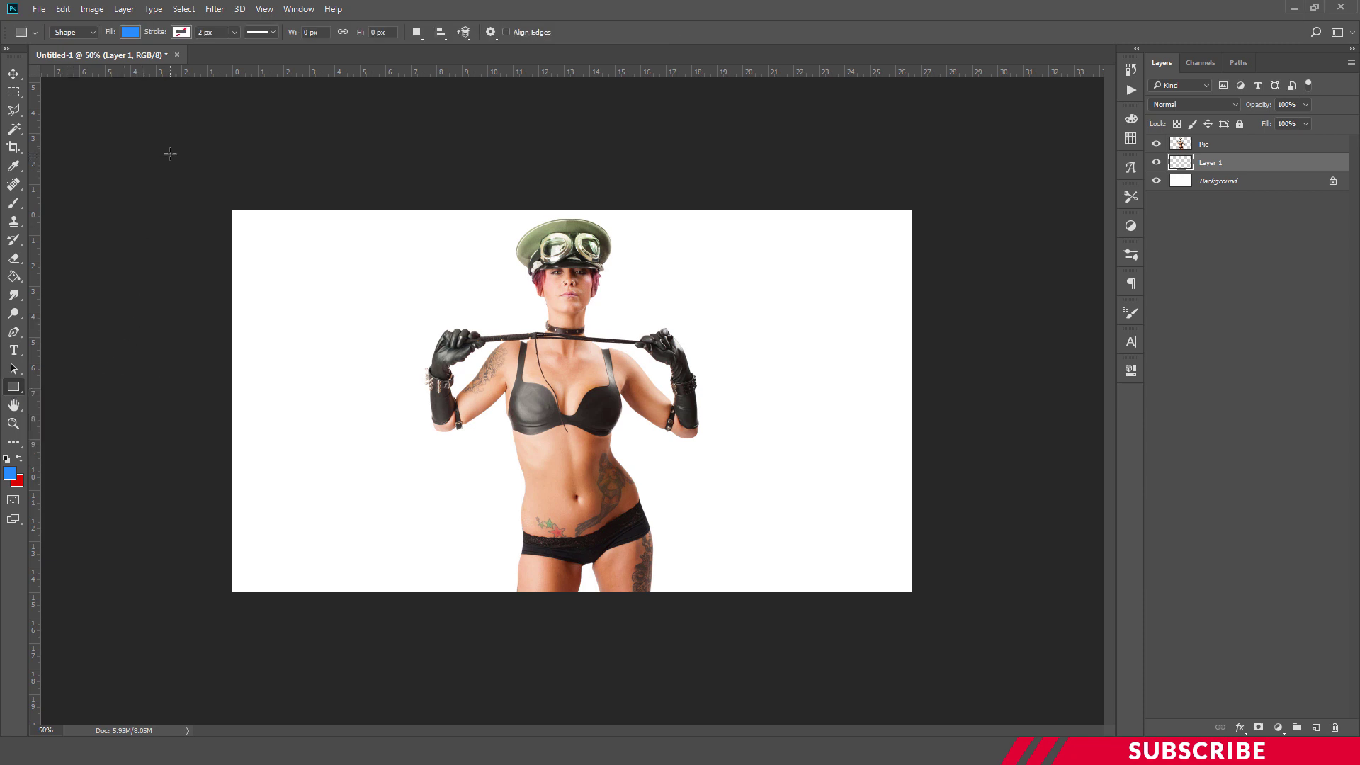
{"action": "left_click_drag", "start_coordinate": [170, 154], "coordinate": [586, 646]}
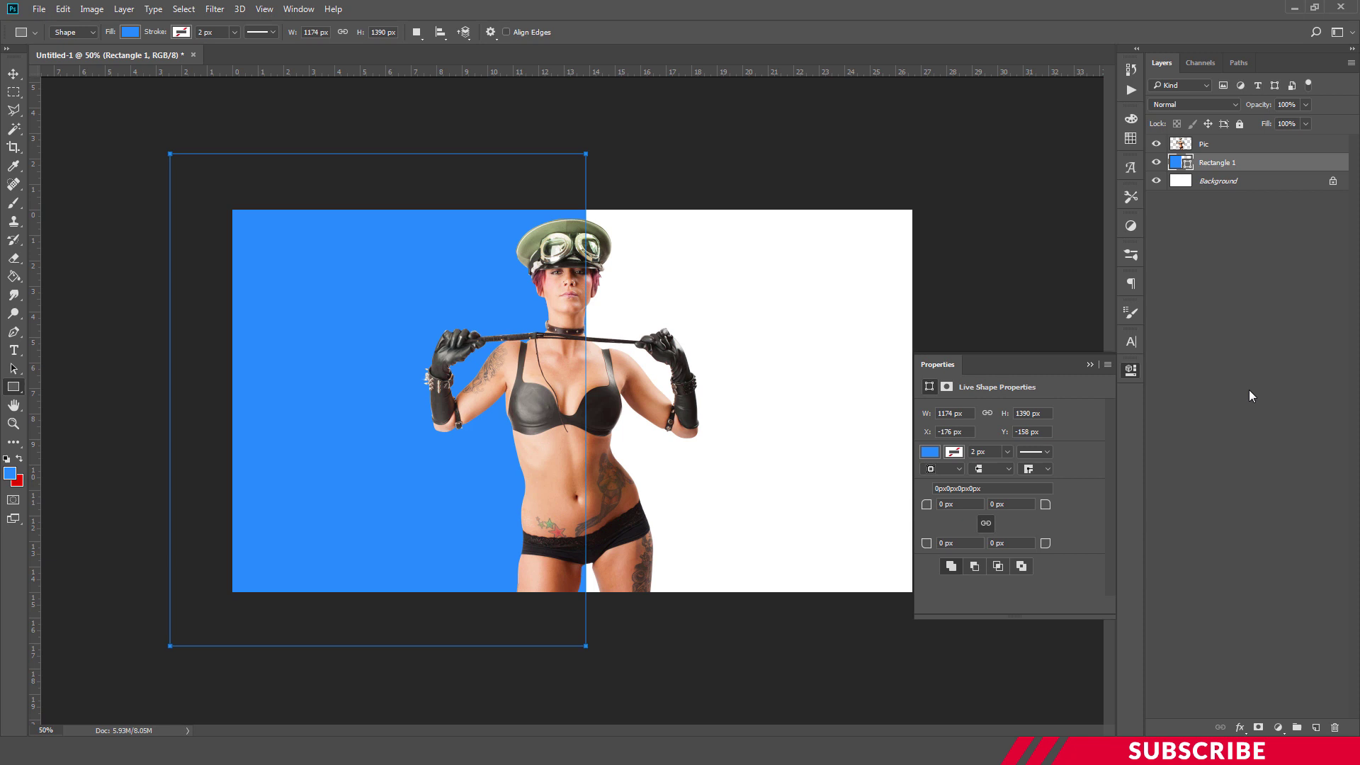
{"action": "left_click", "coordinate": [1131, 374]}
- Shift the Pic photo layer slightly to the right
{"action": "left_click", "coordinate": [16, 73]}
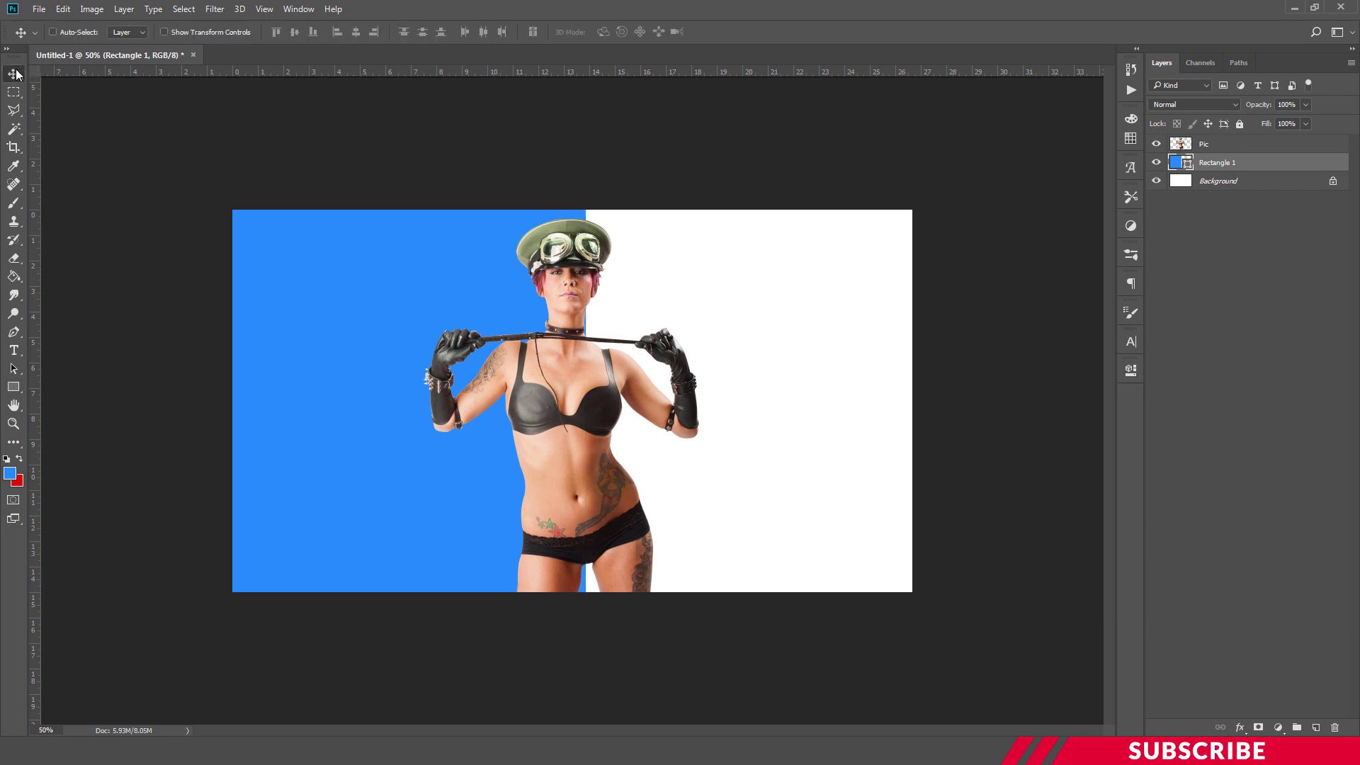
{"action": "left_click", "coordinate": [1210, 146]}
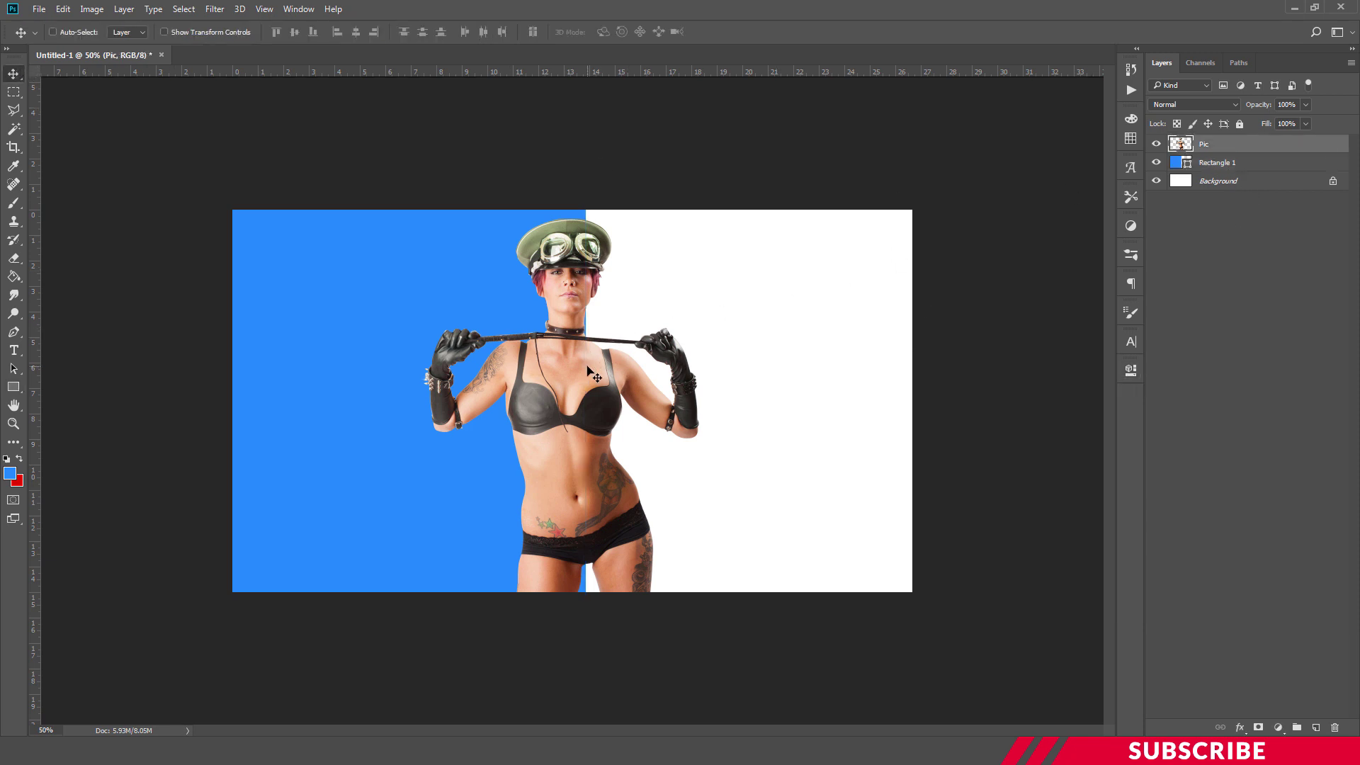
{"action": "left_click_drag", "start_coordinate": [589, 372], "coordinate": [601, 372]}
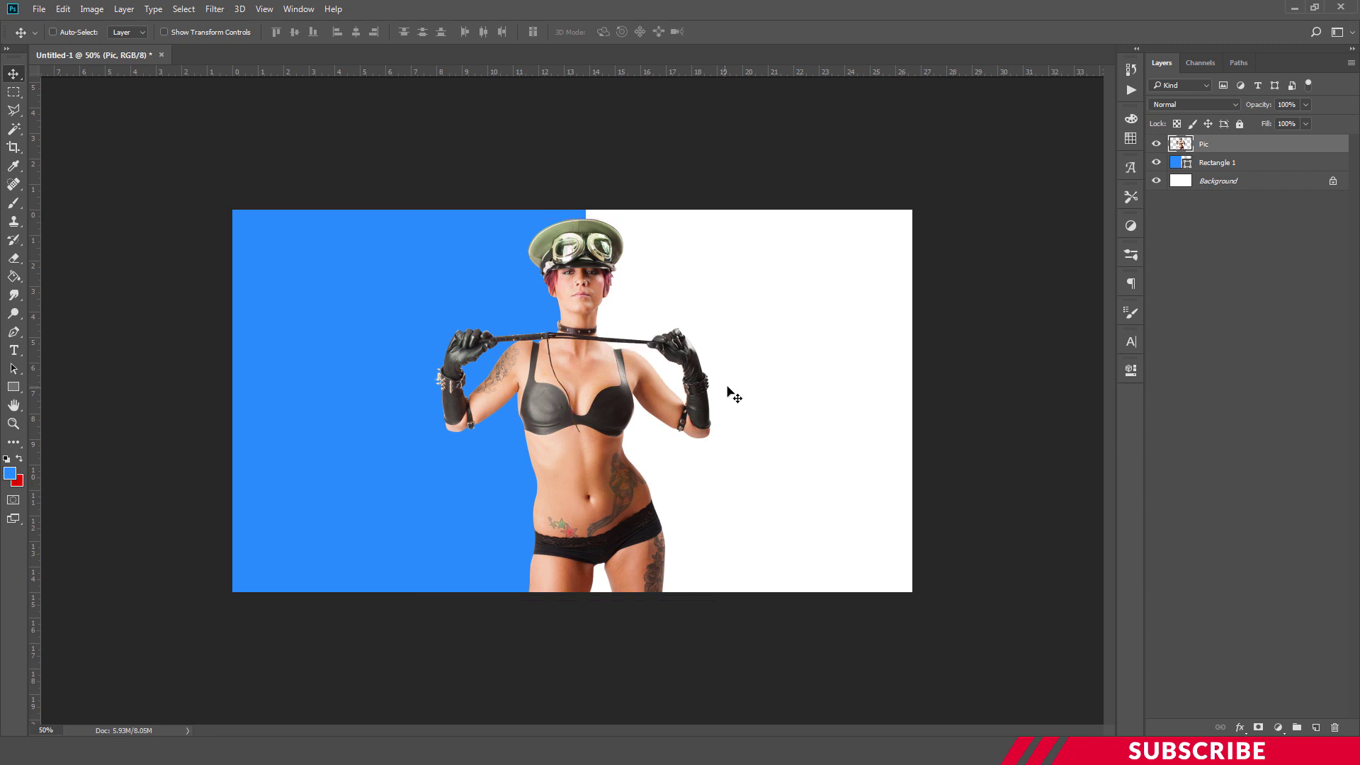
- Add a new layer above Rectangle 1 and set the foreground colour to black
{"action": "left_click", "coordinate": [1244, 167]}
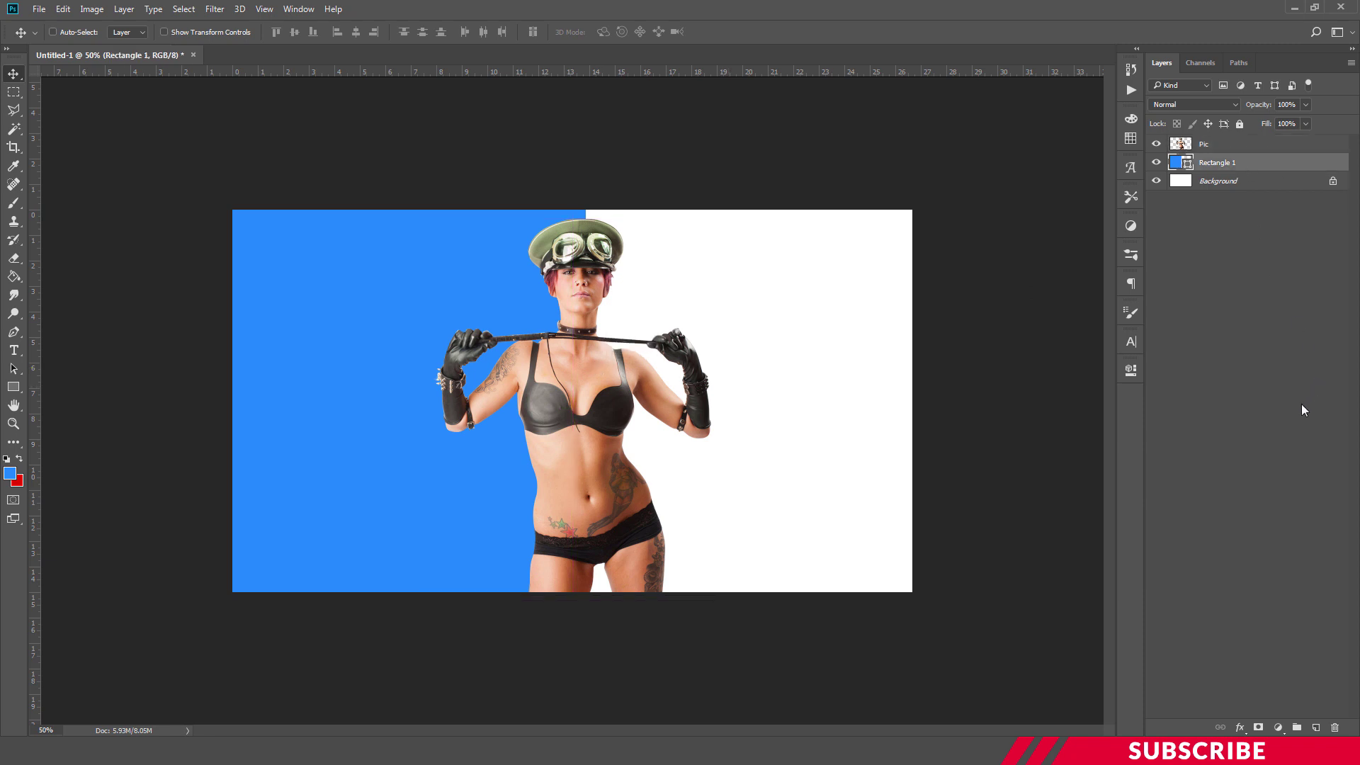
{"action": "left_click", "coordinate": [1315, 728]}
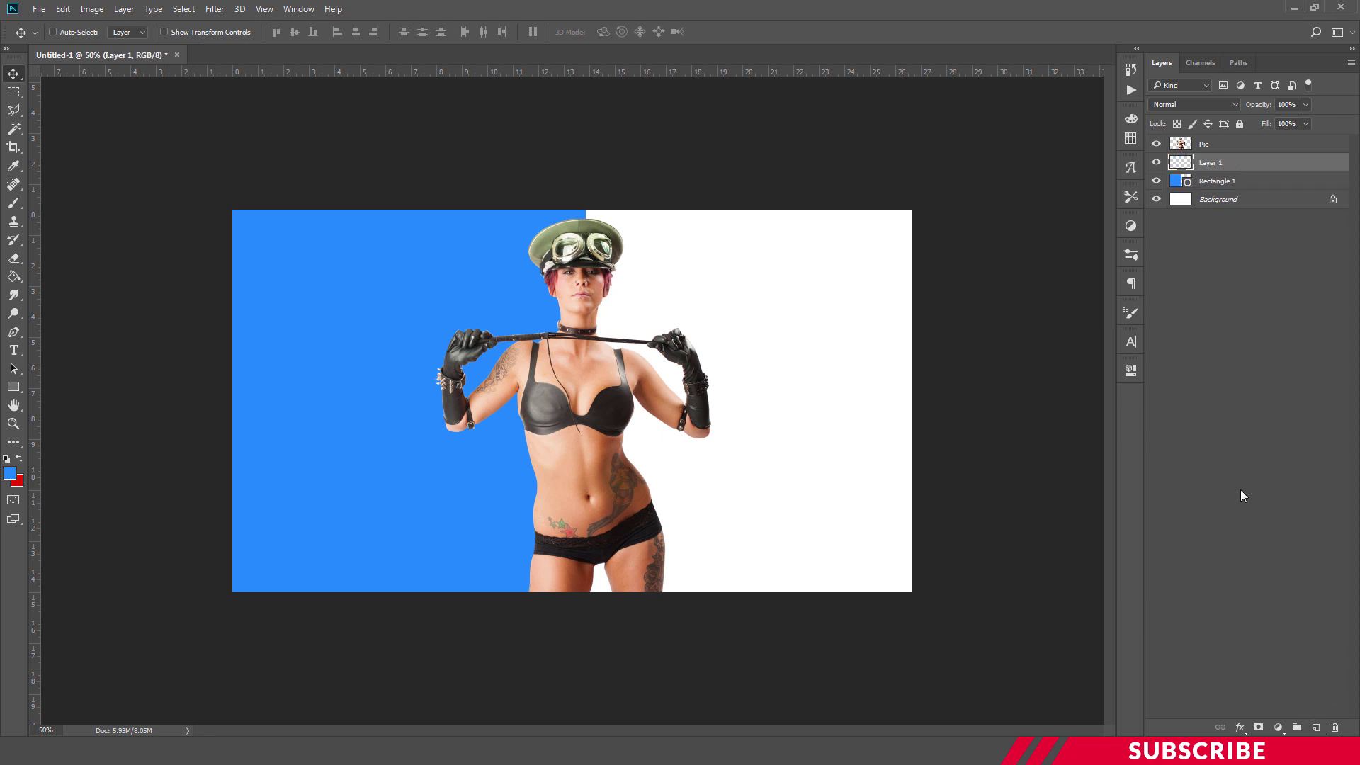
{"action": "left_click", "coordinate": [10, 473]}
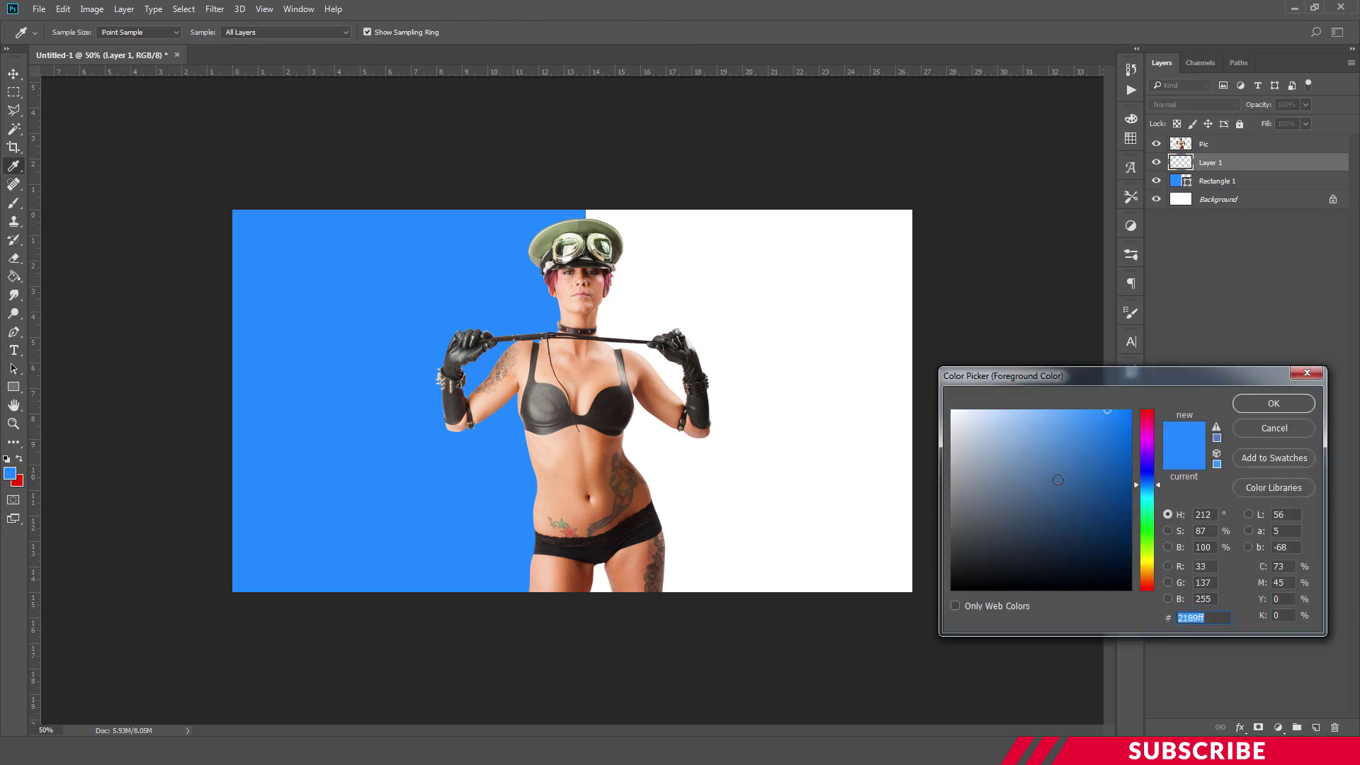
{"action": "left_click_drag", "start_coordinate": [1012, 493], "coordinate": [883, 640]}
{"action": "left_click", "coordinate": [1273, 403]}
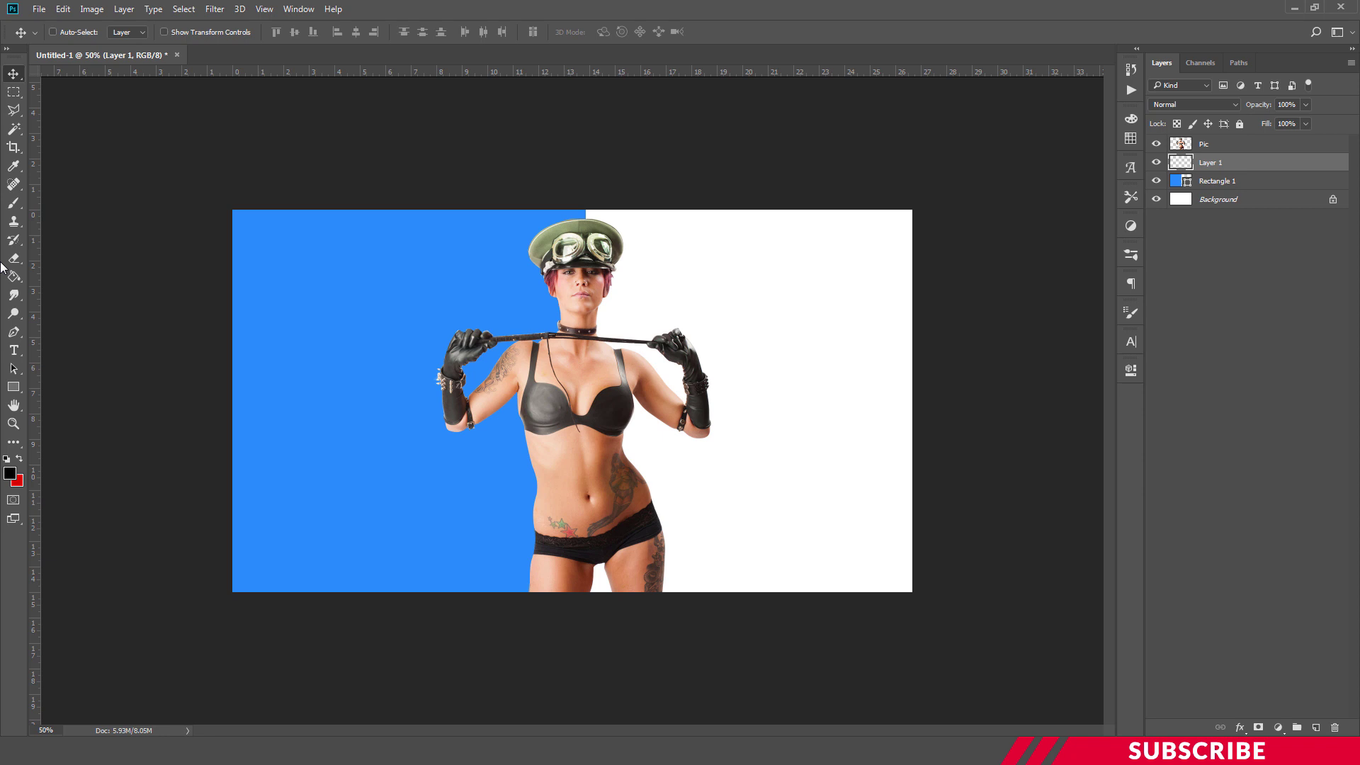
- Type 'STAY SEXY' at 420 pt on the blue area and move it into place
{"action": "key", "text": "t"}
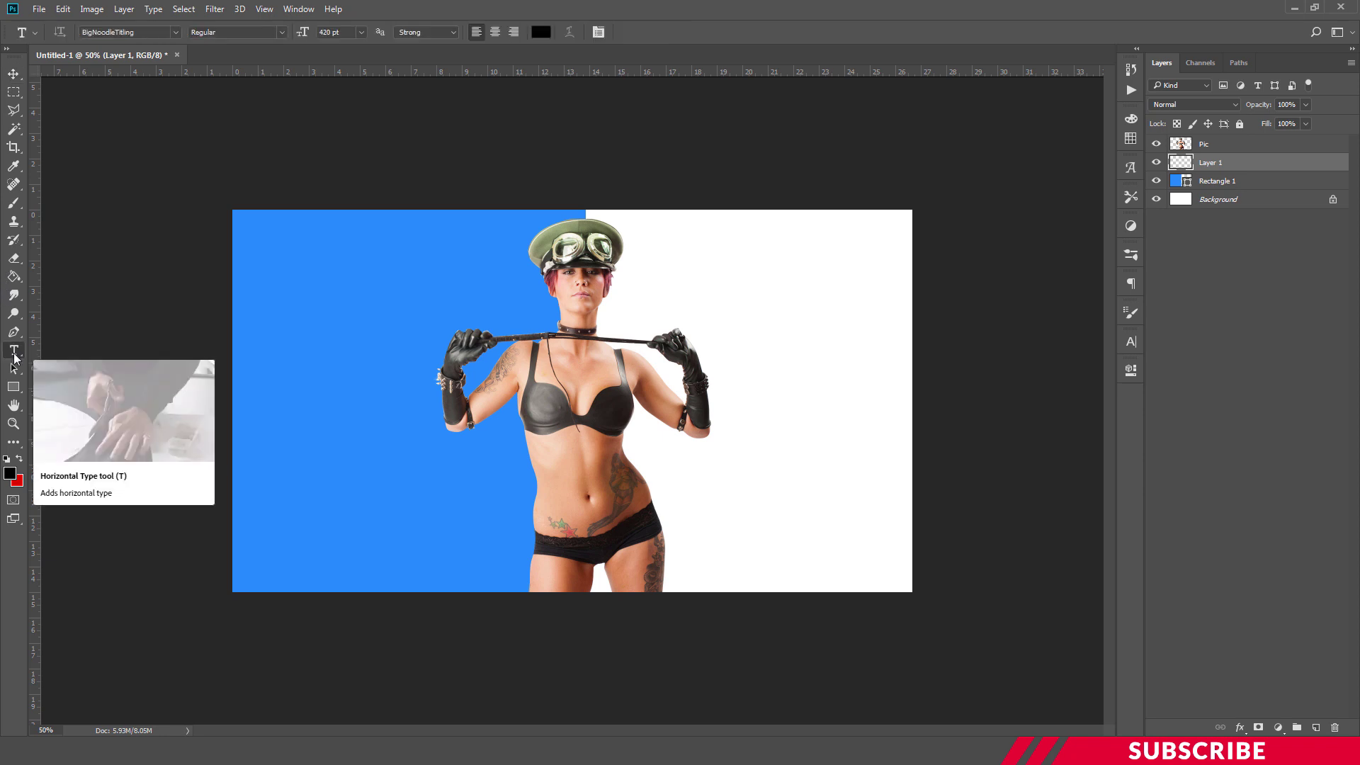
{"action": "left_click_drag", "start_coordinate": [347, 33], "coordinate": [306, 36]}
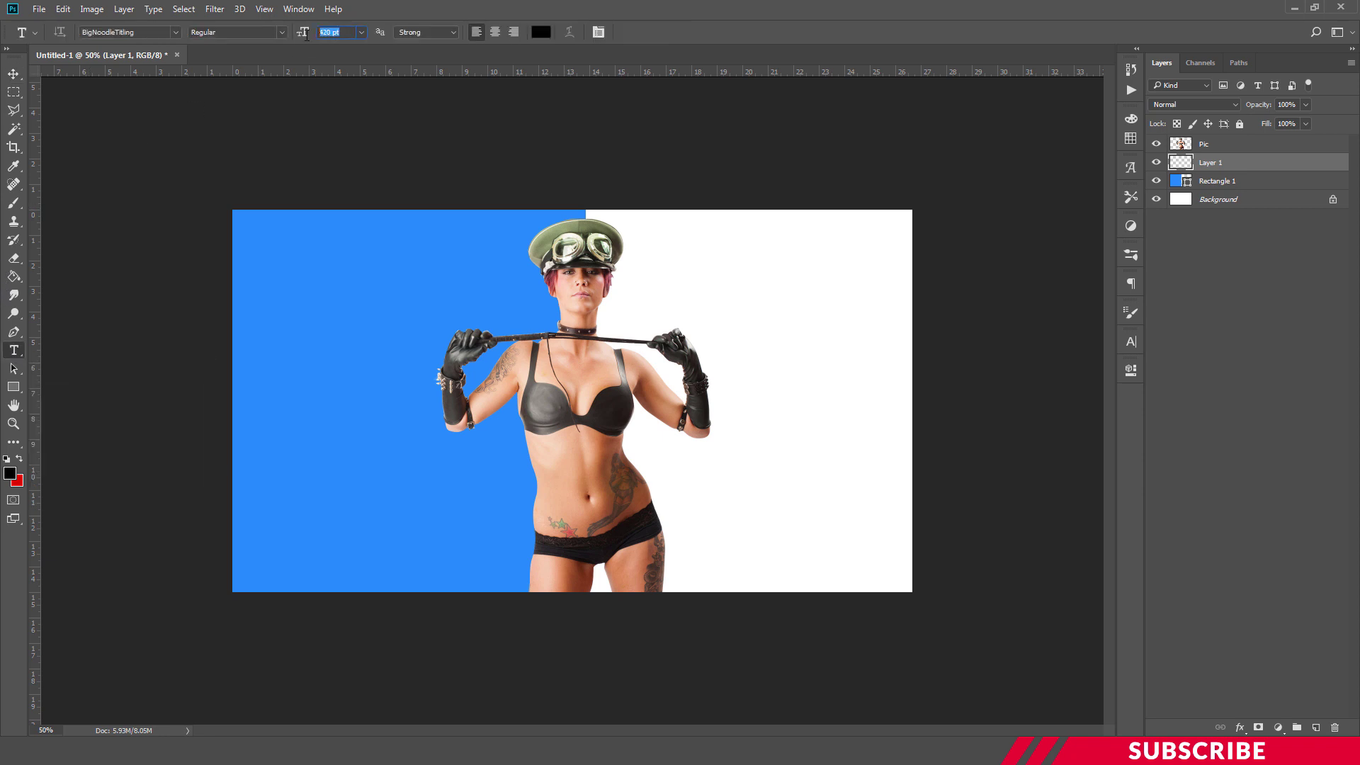
{"action": "type", "text": "4"}
{"action": "left_click", "coordinate": [383, 357]}
{"action": "type", "text": "STA"}
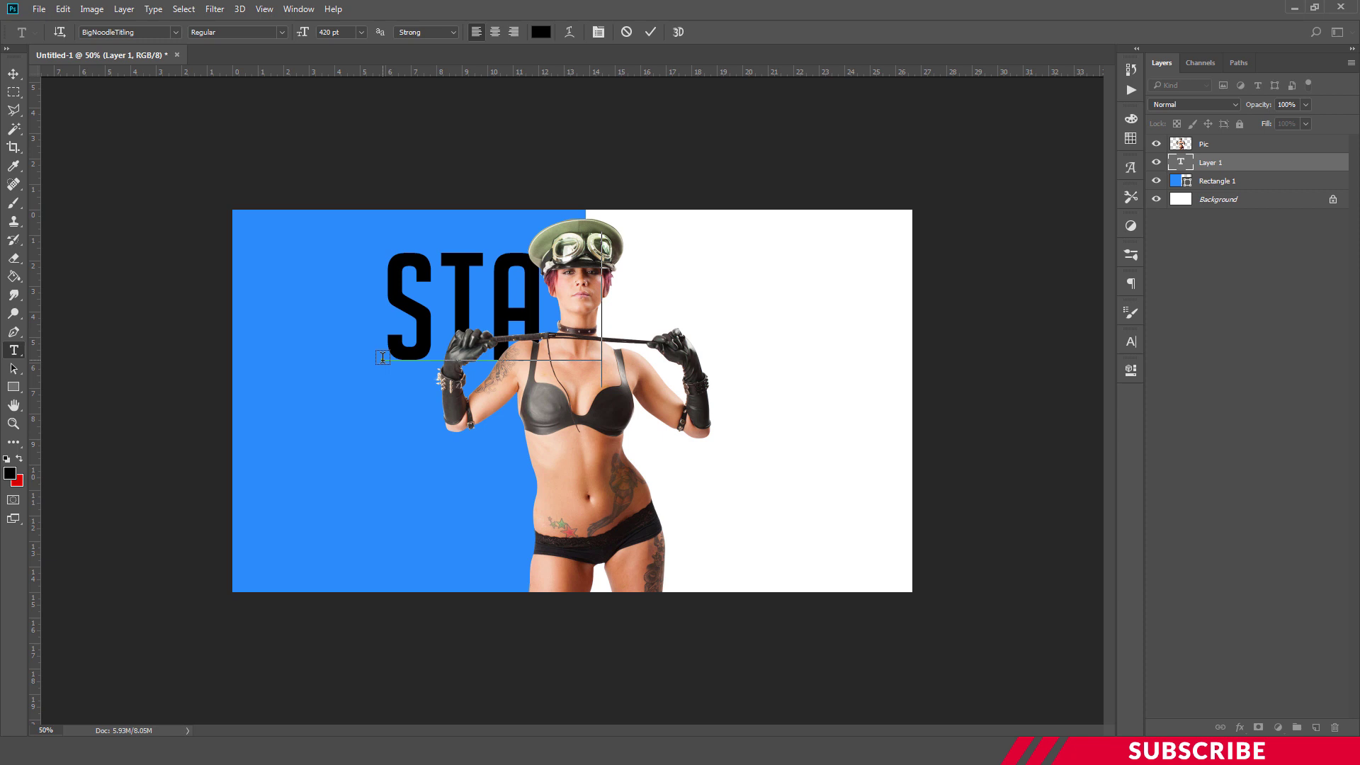
{"action": "type", "text": " SEXY"}
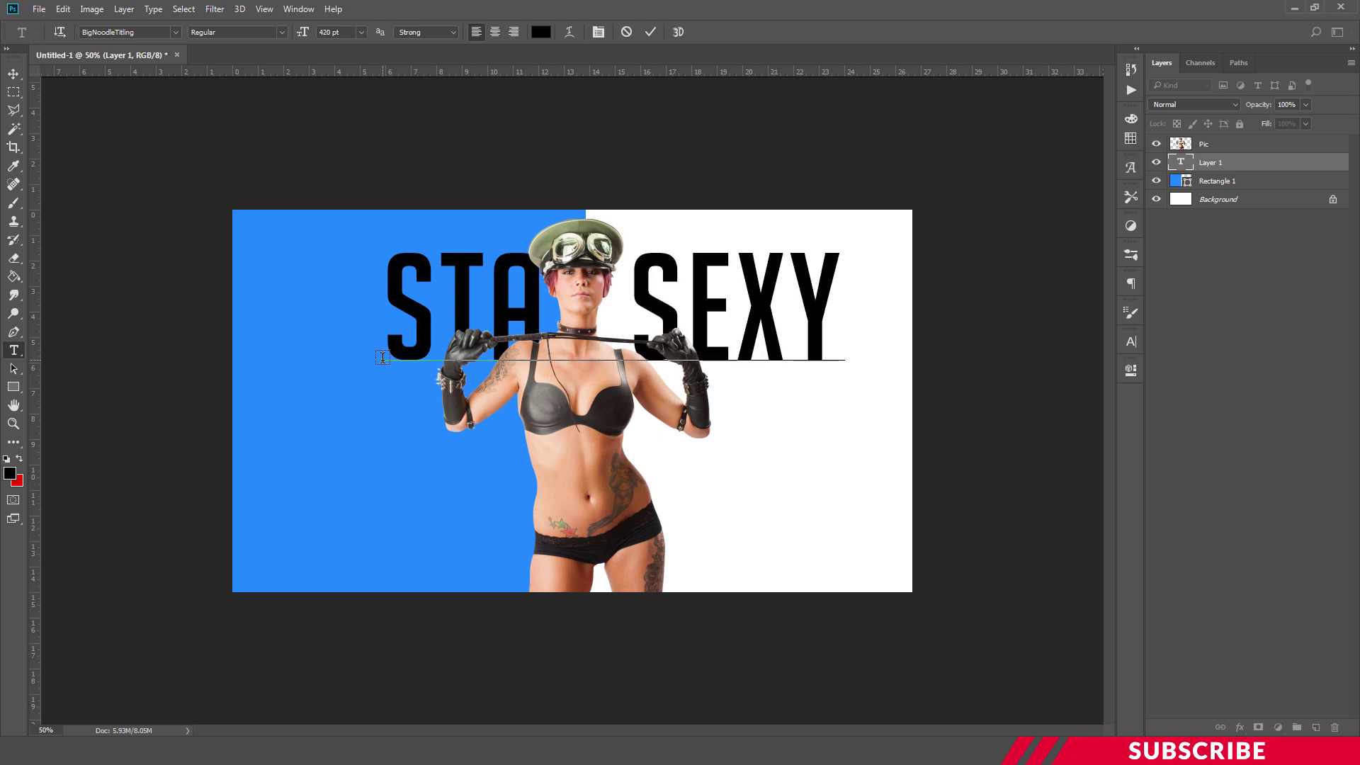
{"action": "left_click", "coordinate": [592, 313]}
{"action": "key", "text": "BackSpace"}
{"action": "key", "text": "ctrl+Return"}
{"action": "key", "text": "v"}
{"action": "left_click_drag", "start_coordinate": [700, 313], "coordinate": [660, 325]}
- Adjust the gap before SEXY and reposition the text slightly left and up
{"action": "key", "text": "t"}
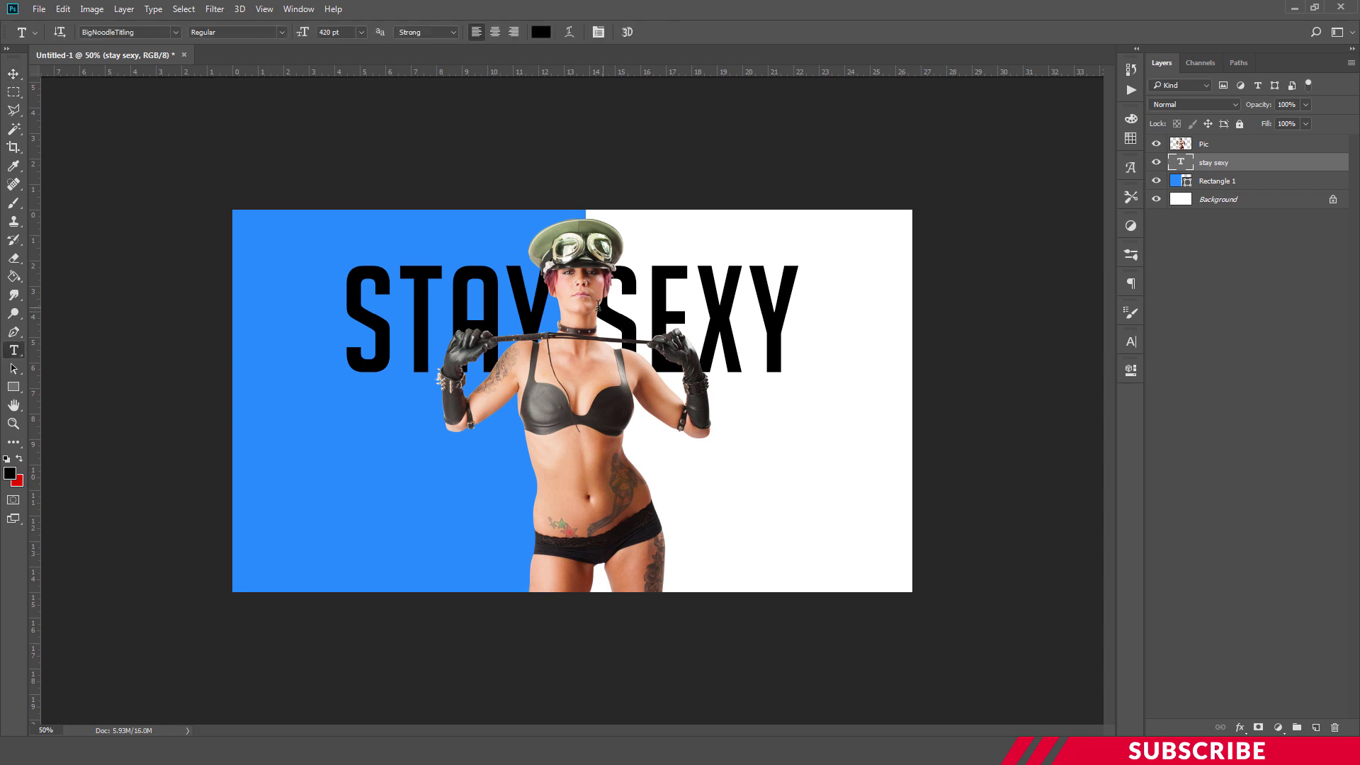
{"action": "left_click", "coordinate": [582, 305]}
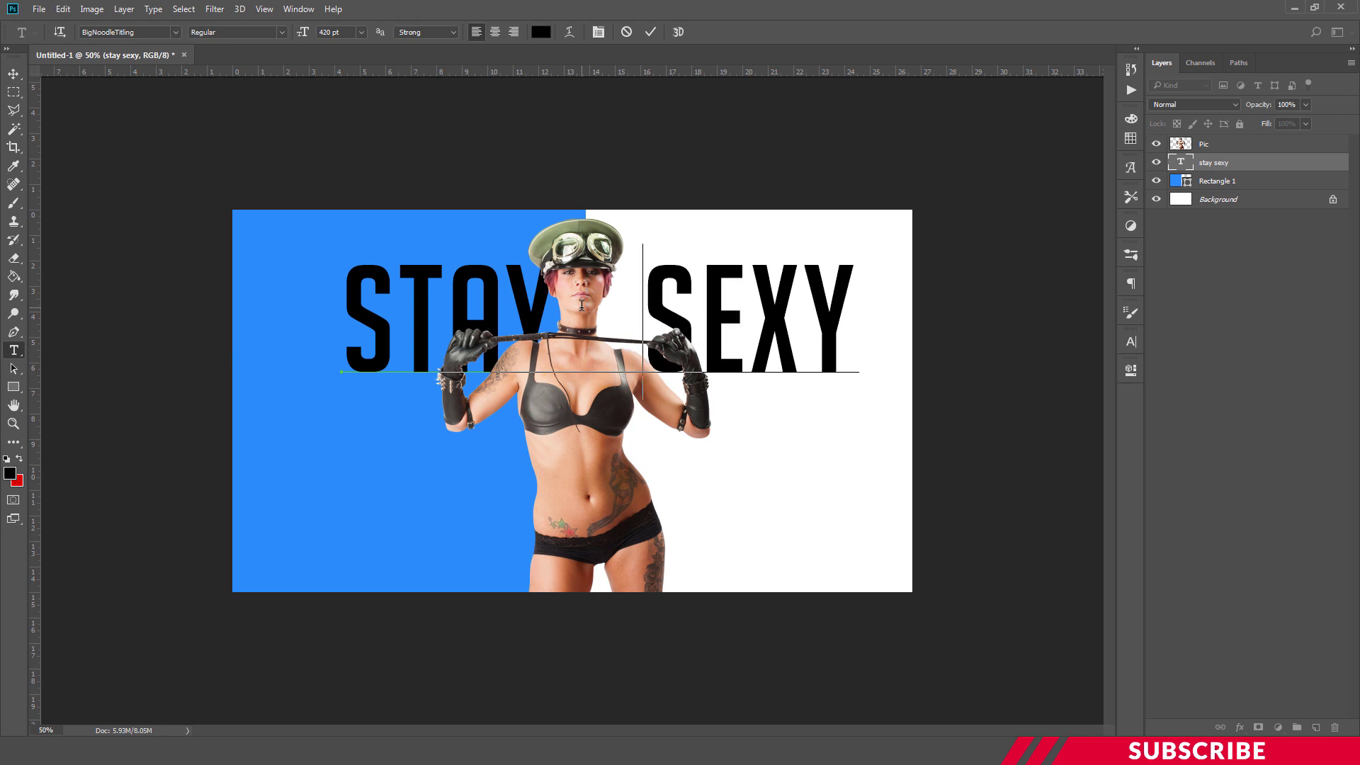
{"action": "key", "text": "BackSpace"}
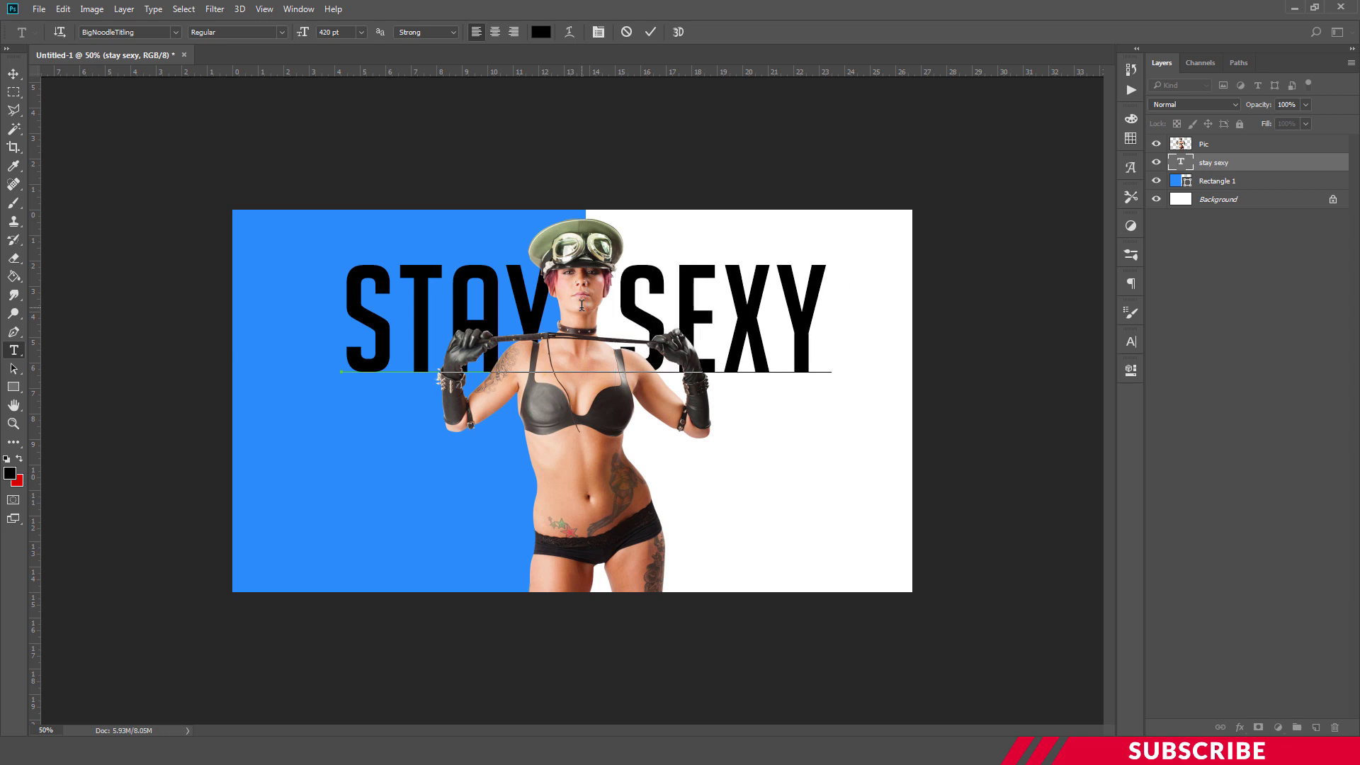
{"action": "key", "text": "alt+space"}
{"action": "key", "text": "Escape"}
{"action": "key", "text": "ctrl+Return"}
{"action": "key", "text": "v"}
{"action": "left_click_drag", "start_coordinate": [794, 347], "coordinate": [765, 348]}
{"action": "key", "text": "Up"}
{"action": "key", "text": "Up"}
{"action": "key", "text": "Up"}
{"action": "key", "text": "Up"}
{"action": "key", "text": "Up"}
{"action": "key", "text": "Up"}
{"action": "key", "text": "Up"}
{"action": "key", "text": "Up"}
{"action": "key", "text": "Up"}
{"action": "key", "text": "Up"}
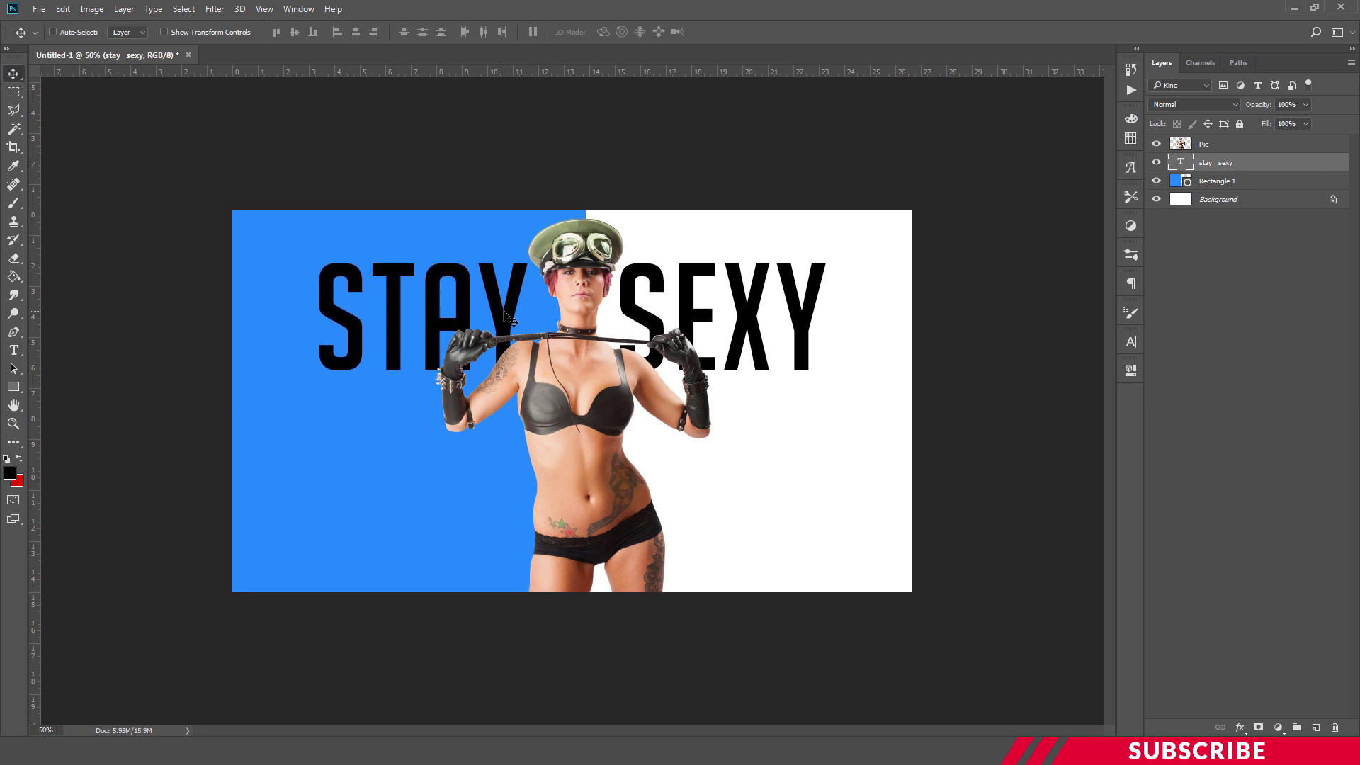
- Colour the word STAY white
{"action": "key", "text": "t"}
{"action": "double_click", "coordinate": [434, 304]}
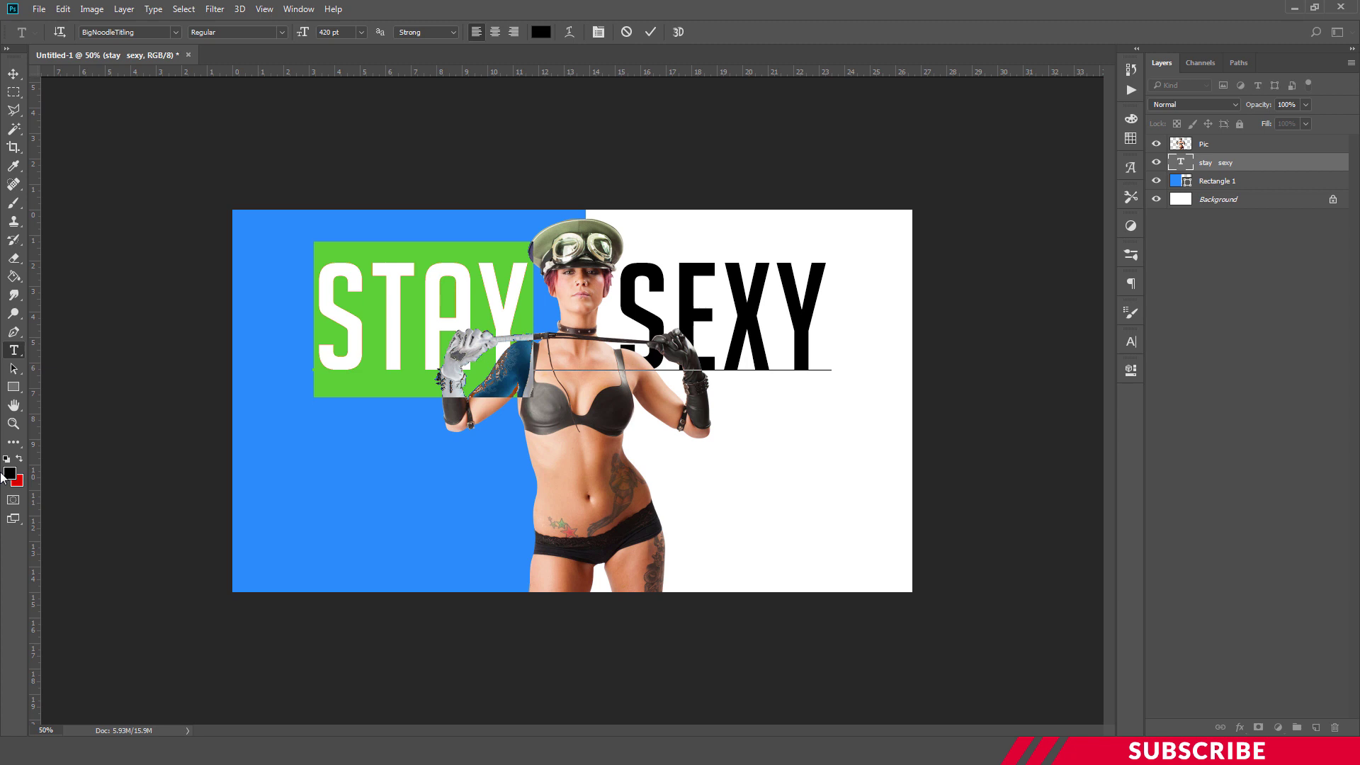
{"action": "left_click", "coordinate": [10, 474]}
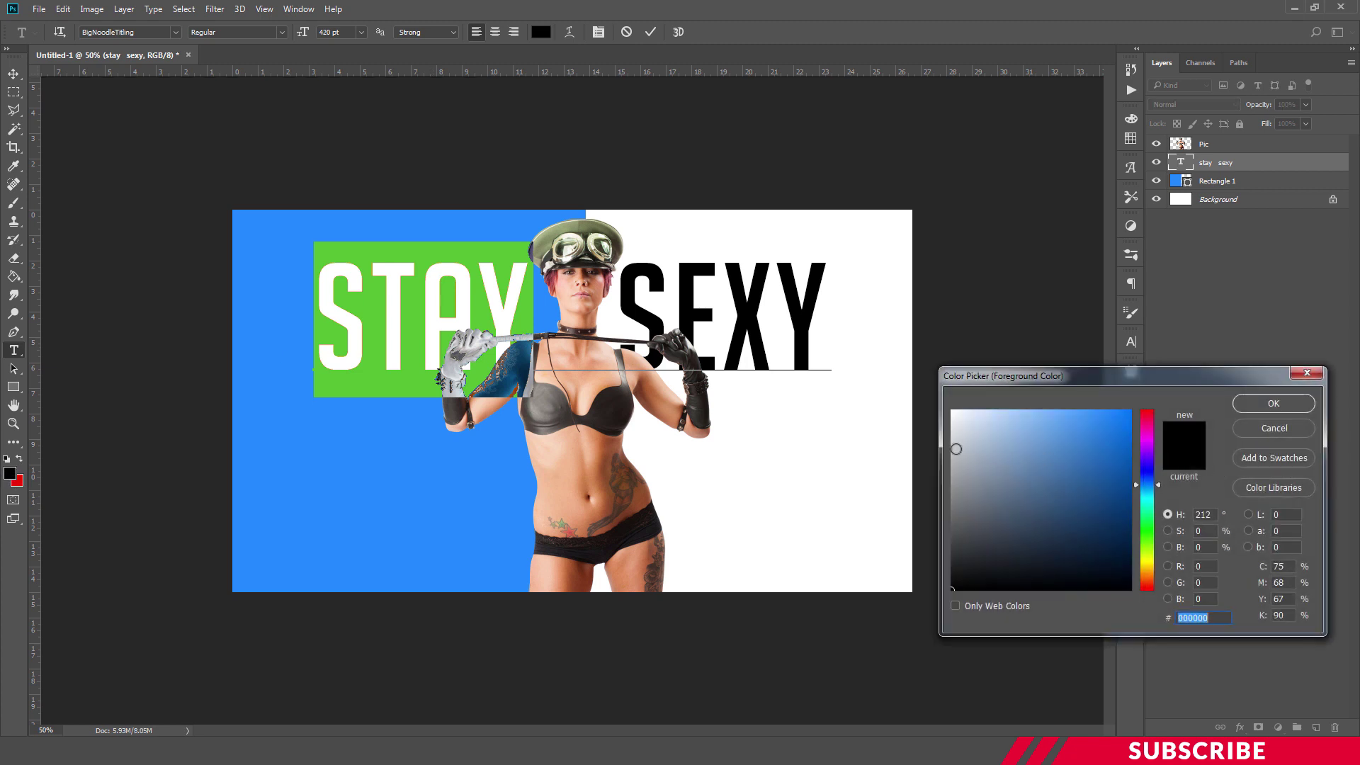
{"action": "left_click_drag", "start_coordinate": [1048, 455], "coordinate": [901, 394]}
{"action": "left_click", "coordinate": [1273, 403]}
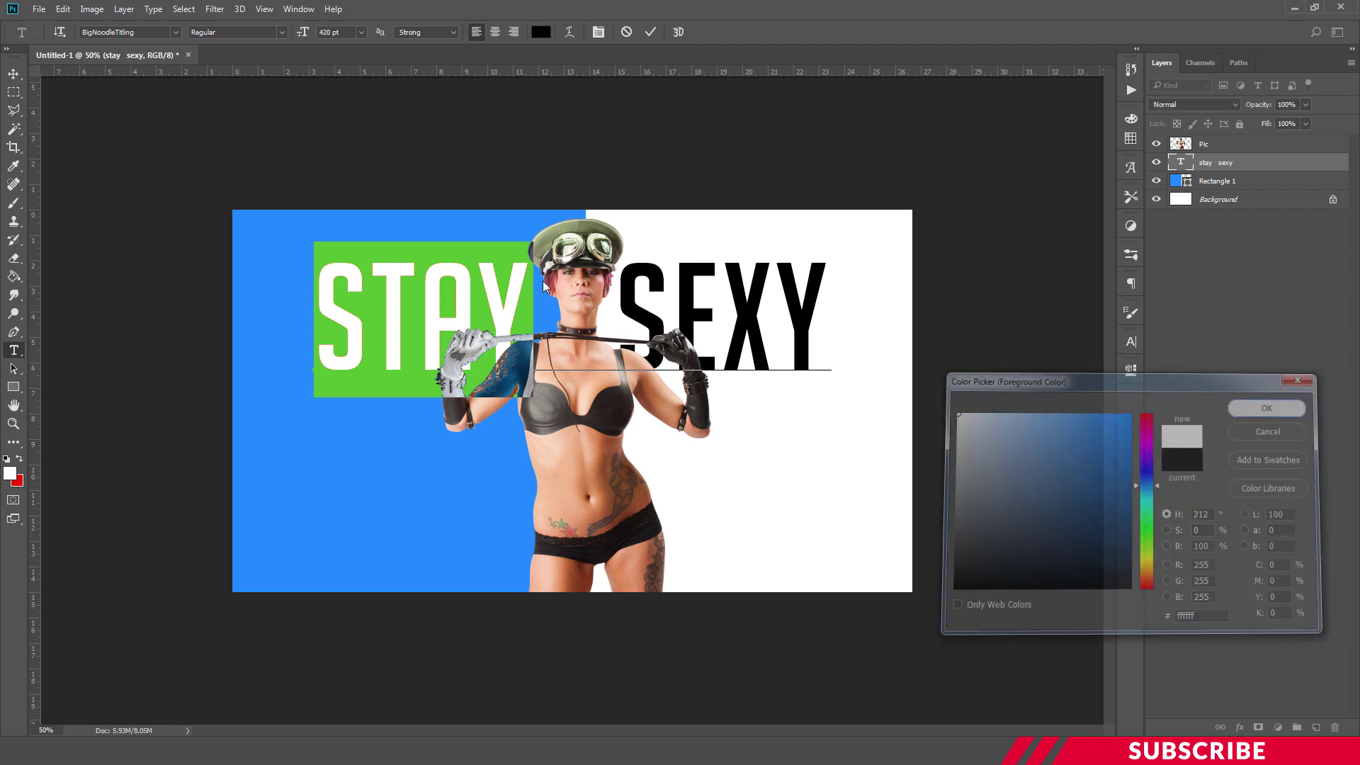
{"action": "left_click", "coordinate": [541, 286]}
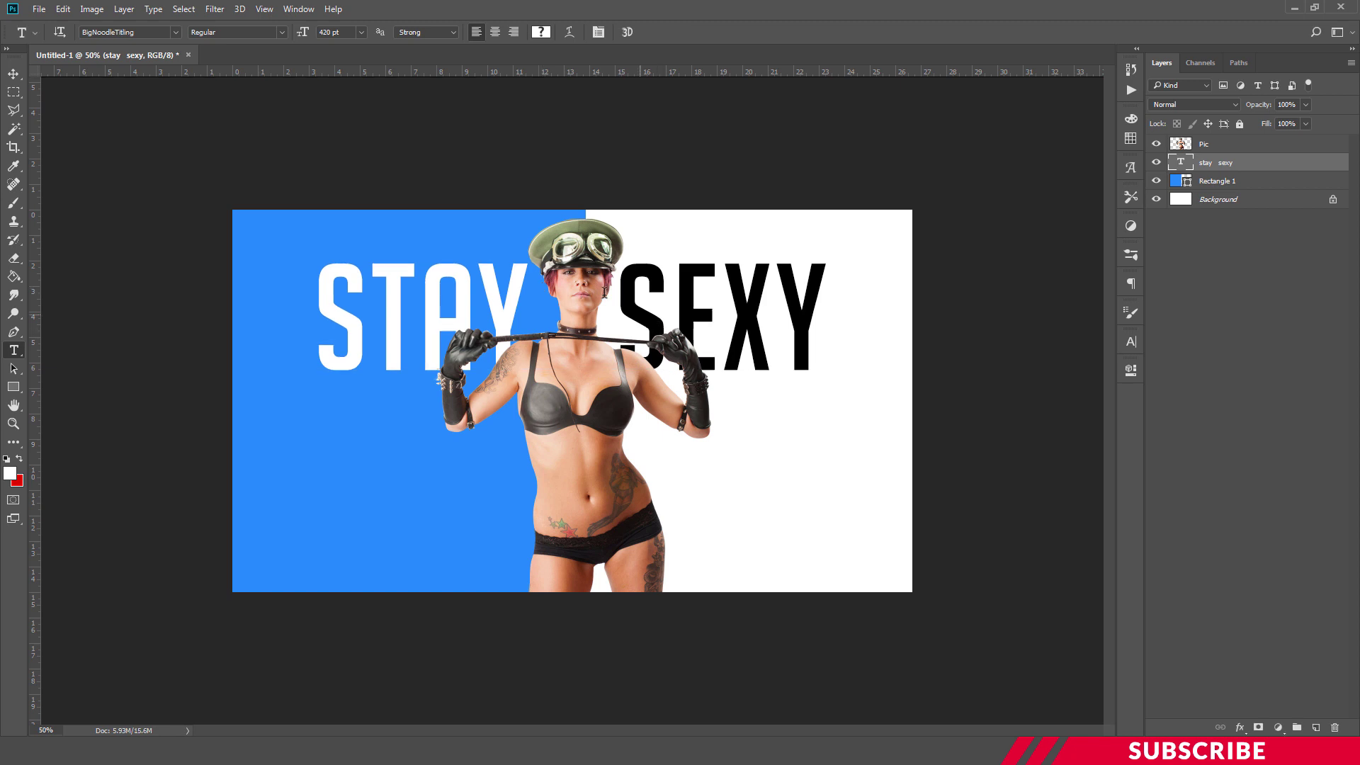
- Colour the word SEXY with the blue sampled from the background
{"action": "left_click_drag", "start_coordinate": [613, 295], "coordinate": [845, 303]}
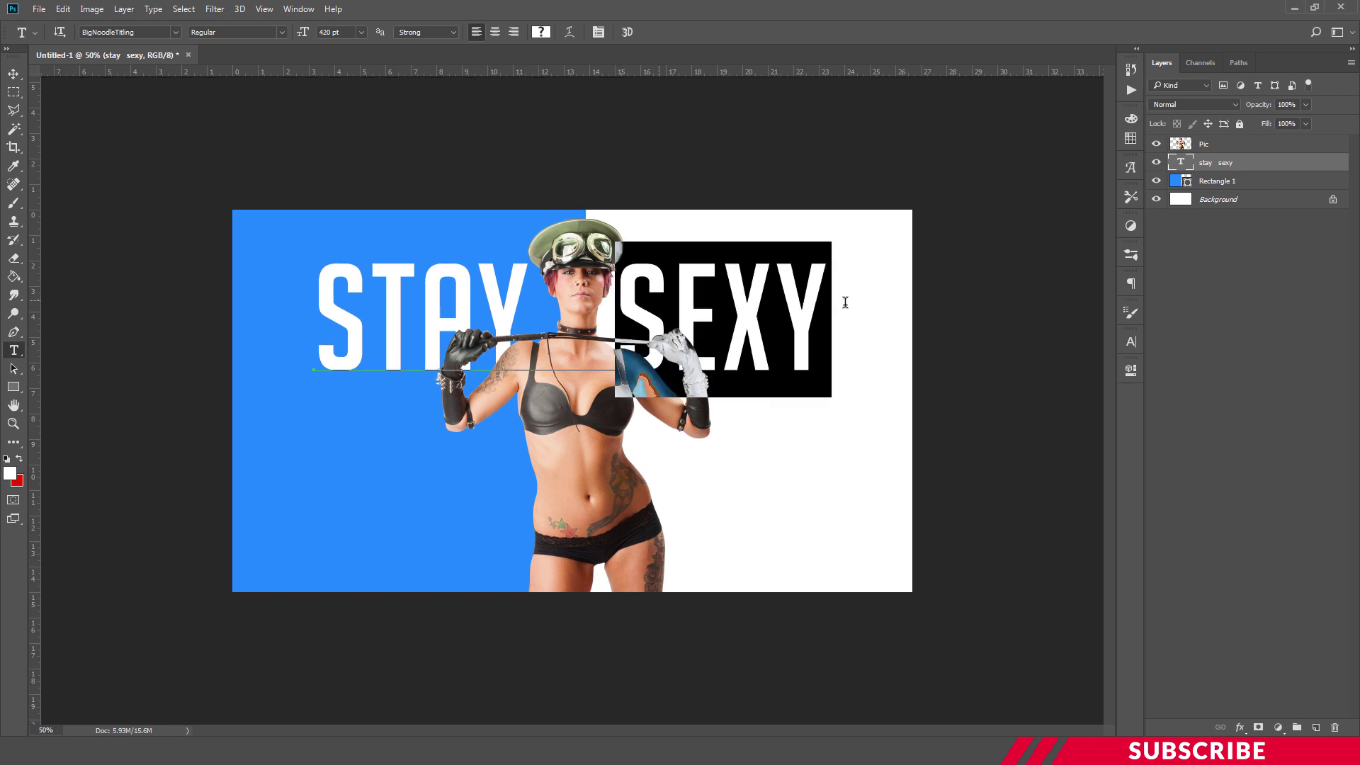
{"action": "left_click", "coordinate": [10, 473]}
{"action": "left_click", "coordinate": [328, 429]}
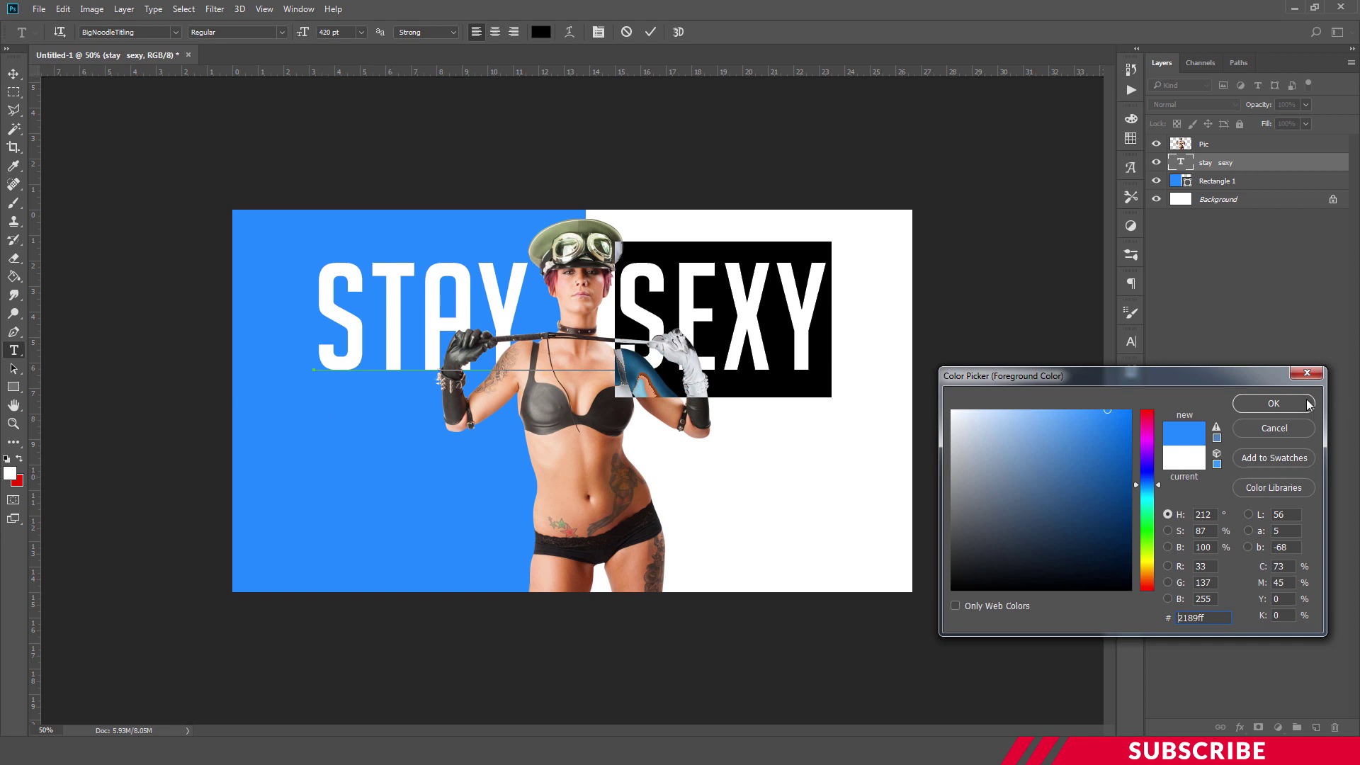
{"action": "left_click", "coordinate": [1273, 403]}
{"action": "left_click", "coordinate": [774, 311]}
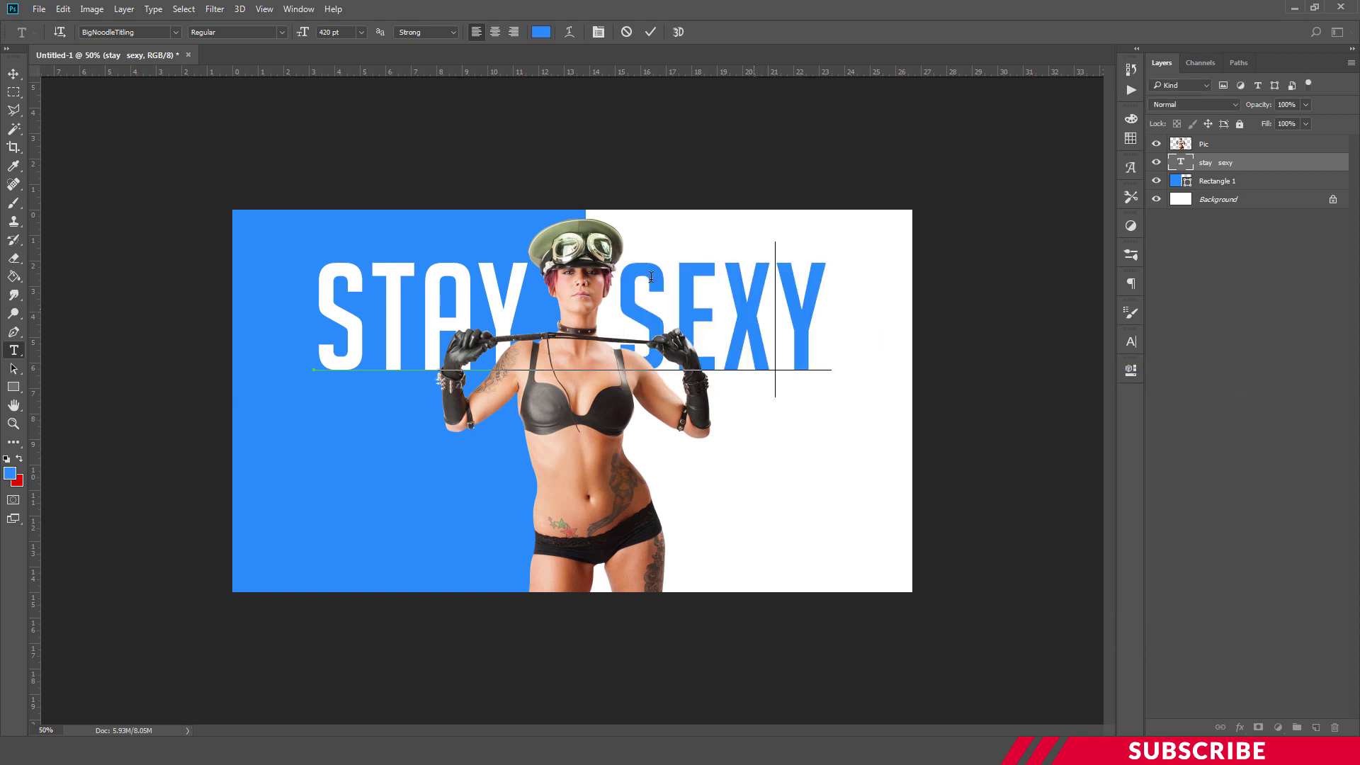
{"action": "left_click", "coordinate": [15, 75]}
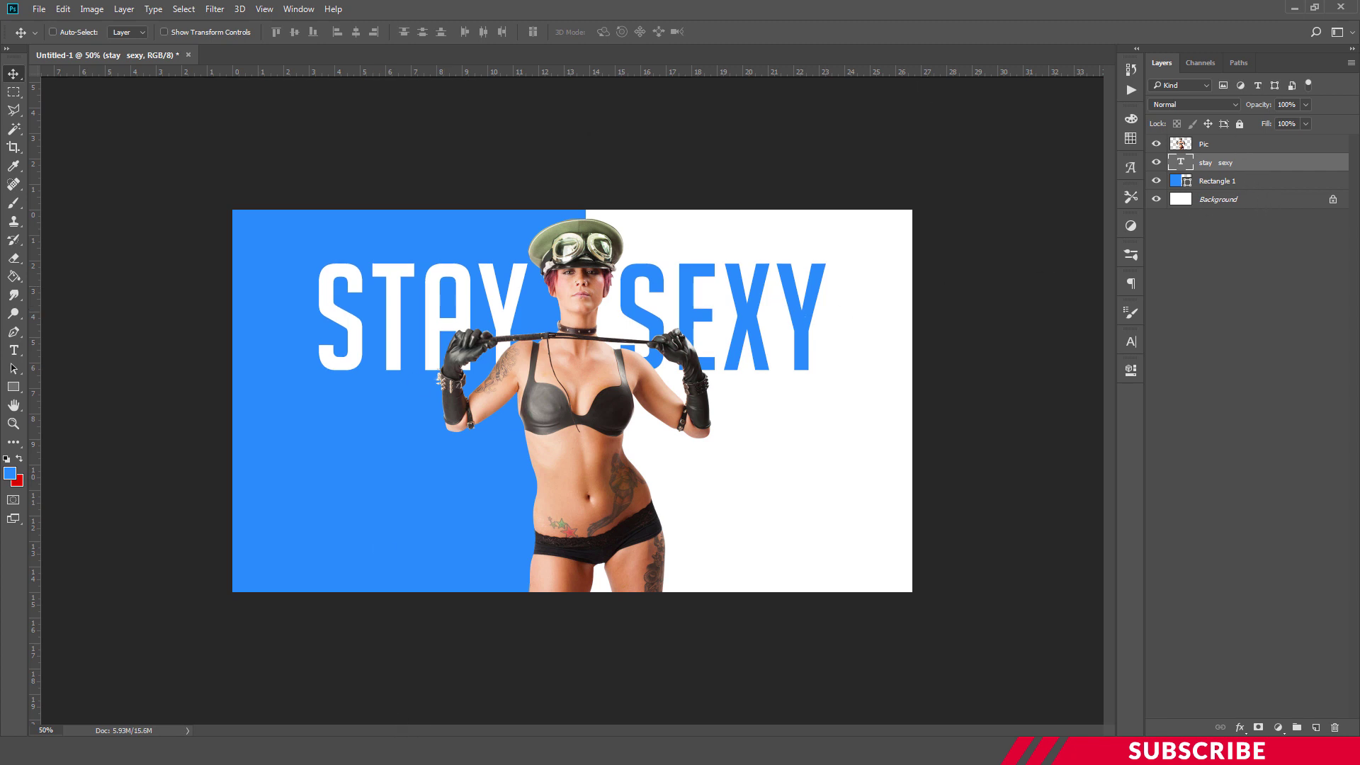
- Load the Glow Brush set and choose its 1249 px Glow Brush 3 preset
{"action": "mouse_move", "coordinate": [460, 758]}
{"action": "left_click", "coordinate": [461, 680]}
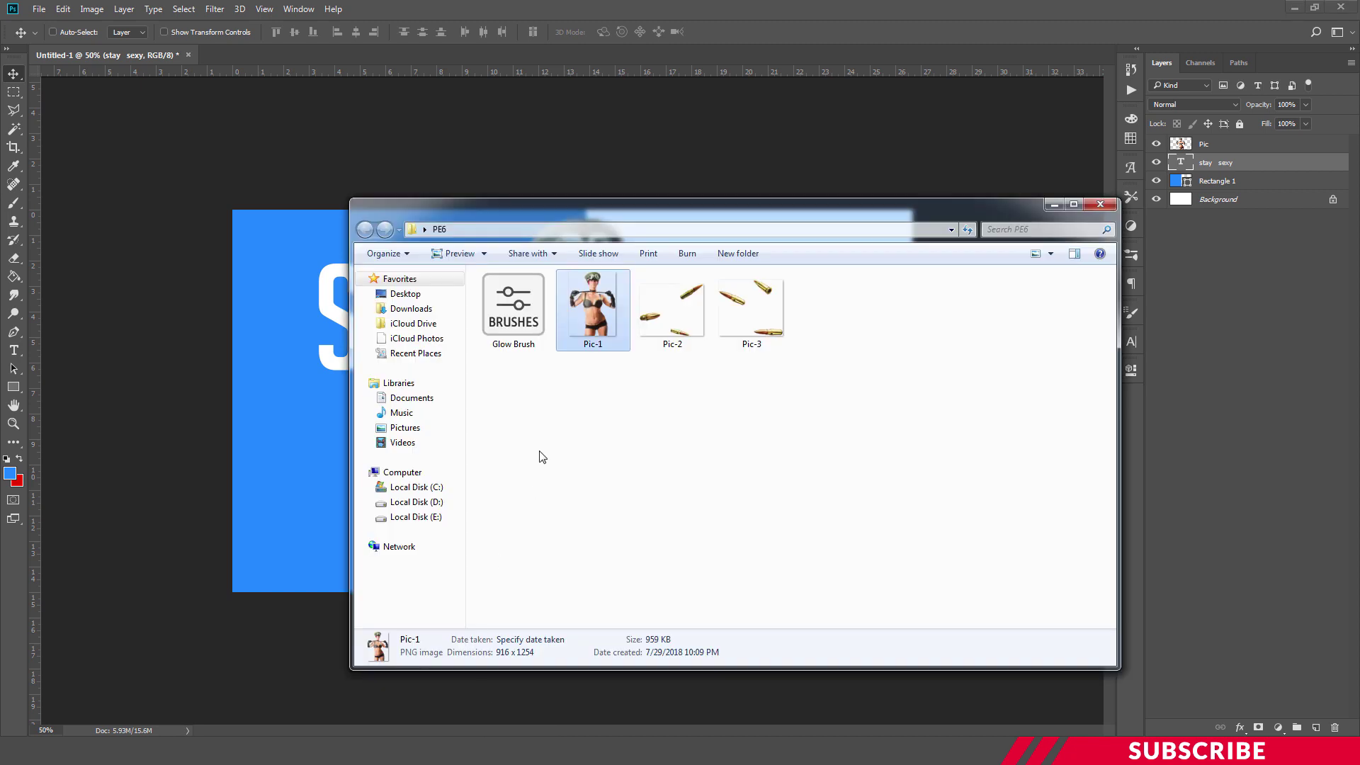
{"action": "double_click", "coordinate": [527, 324]}
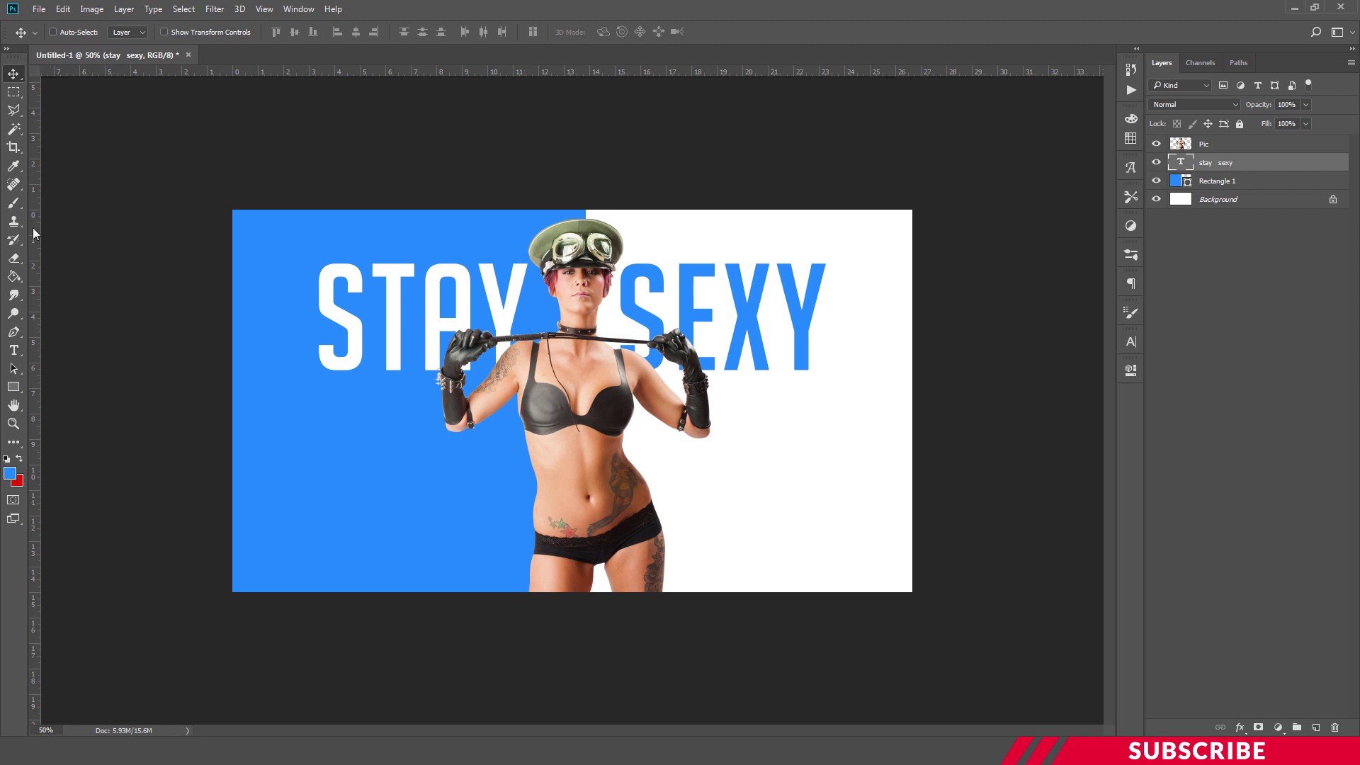
{"action": "key", "text": "b"}
{"action": "left_click", "coordinate": [74, 33]}
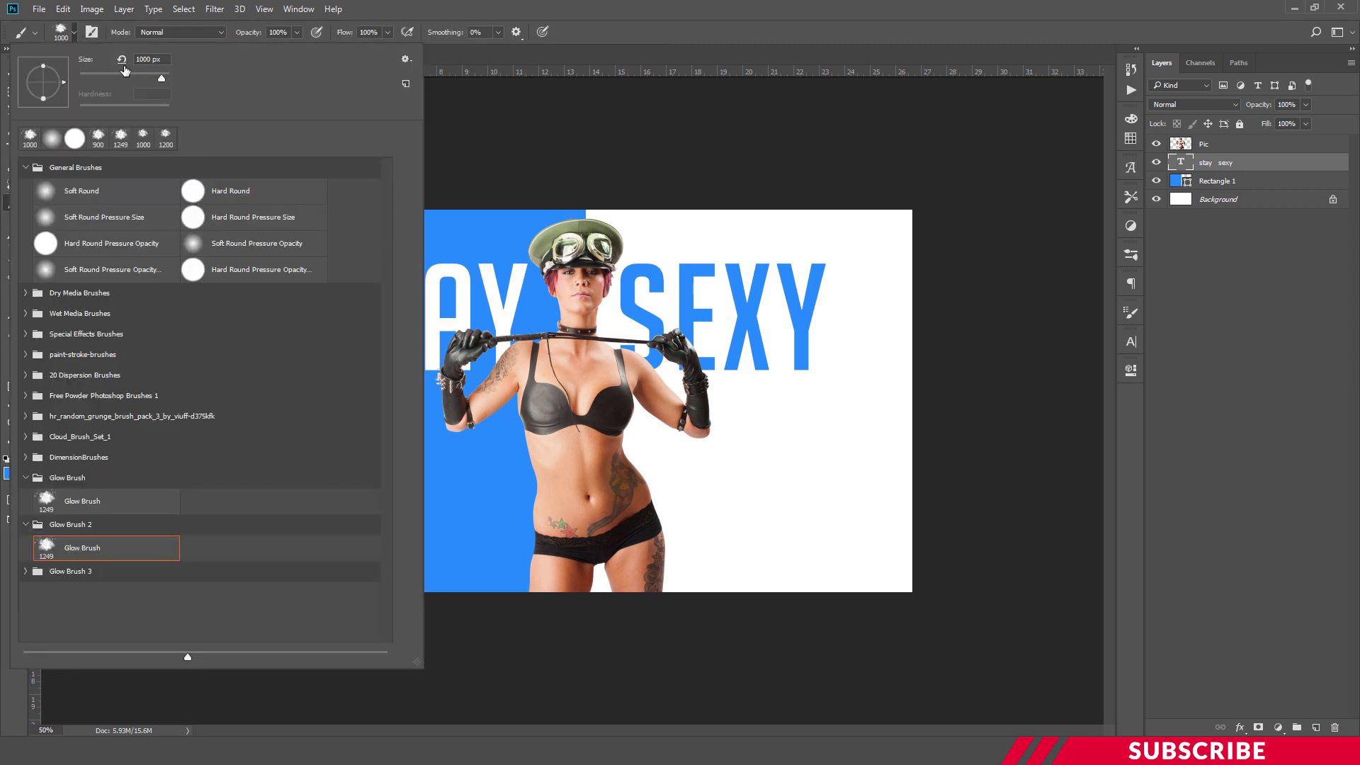
{"action": "left_click", "coordinate": [27, 571]}
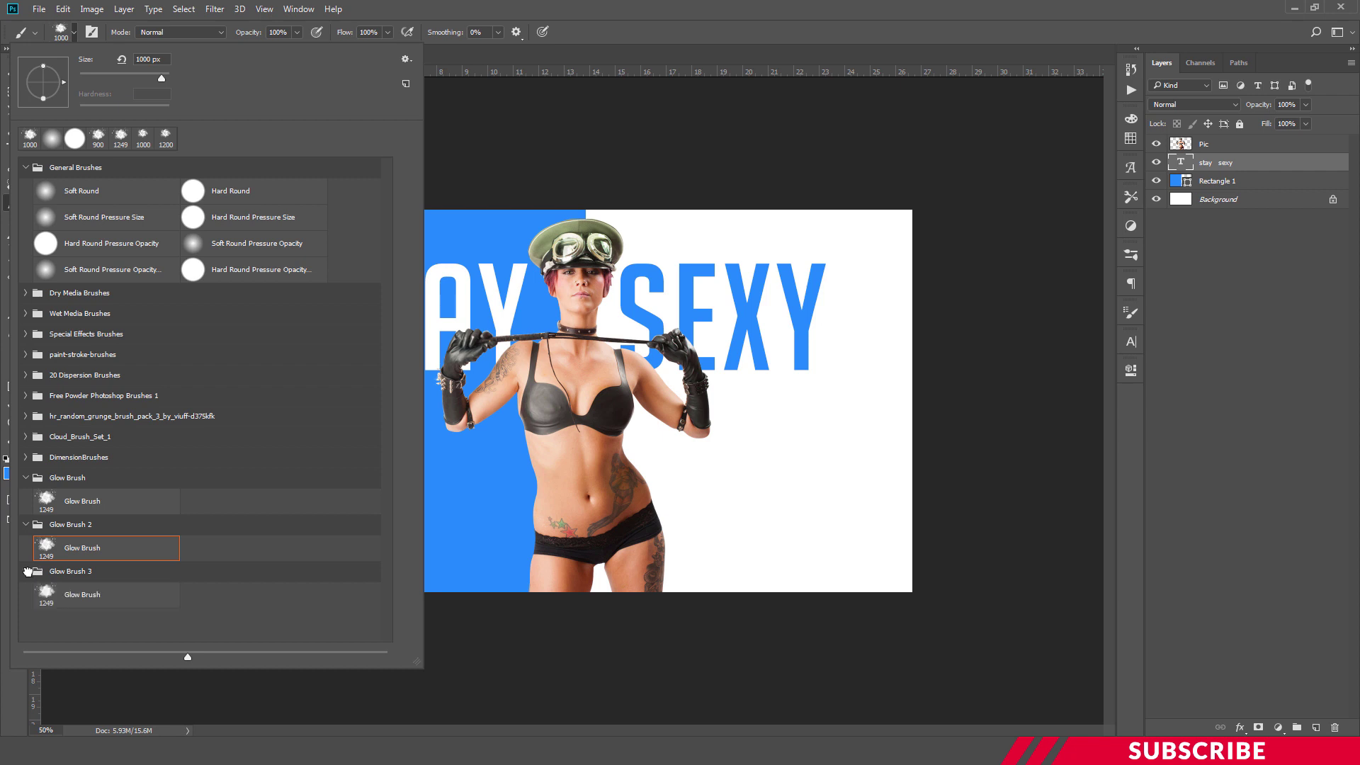
{"action": "left_click", "coordinate": [82, 604]}
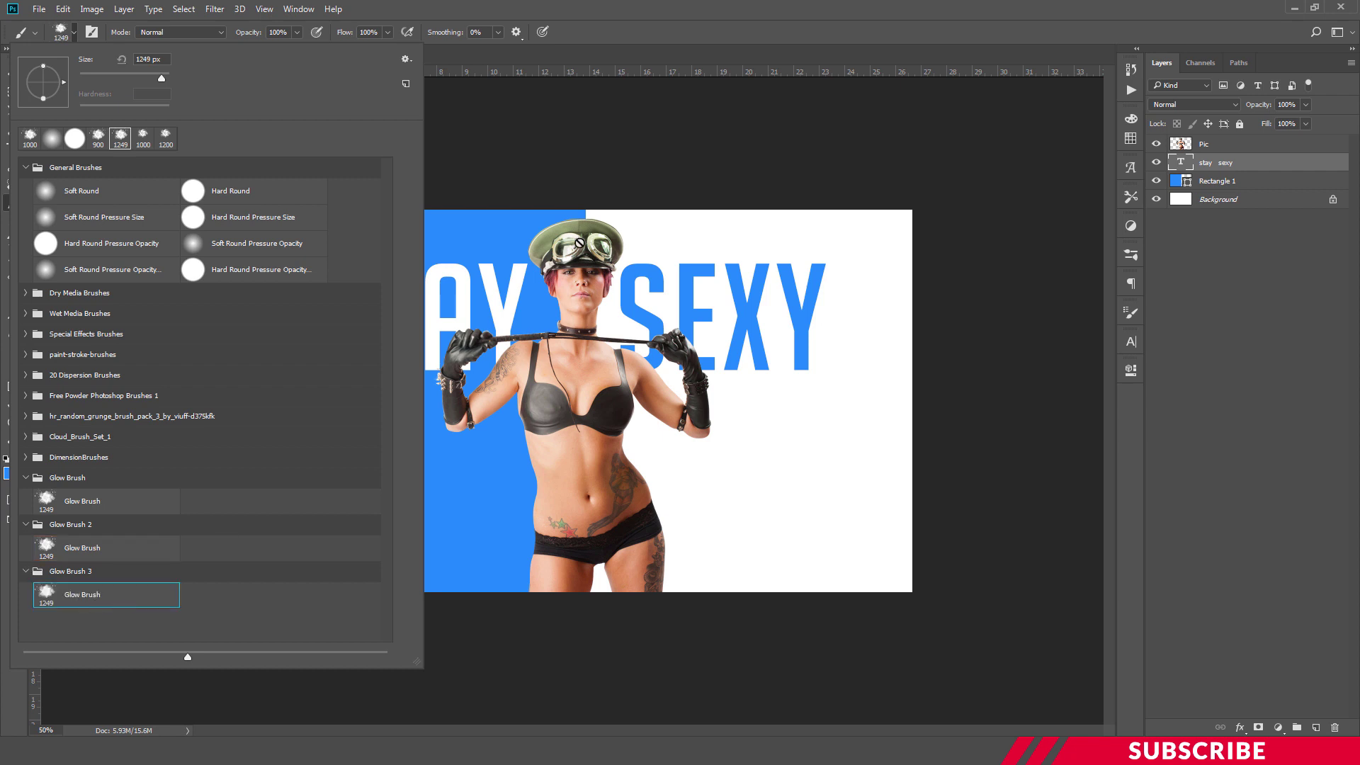
{"action": "key", "text": "Return"}
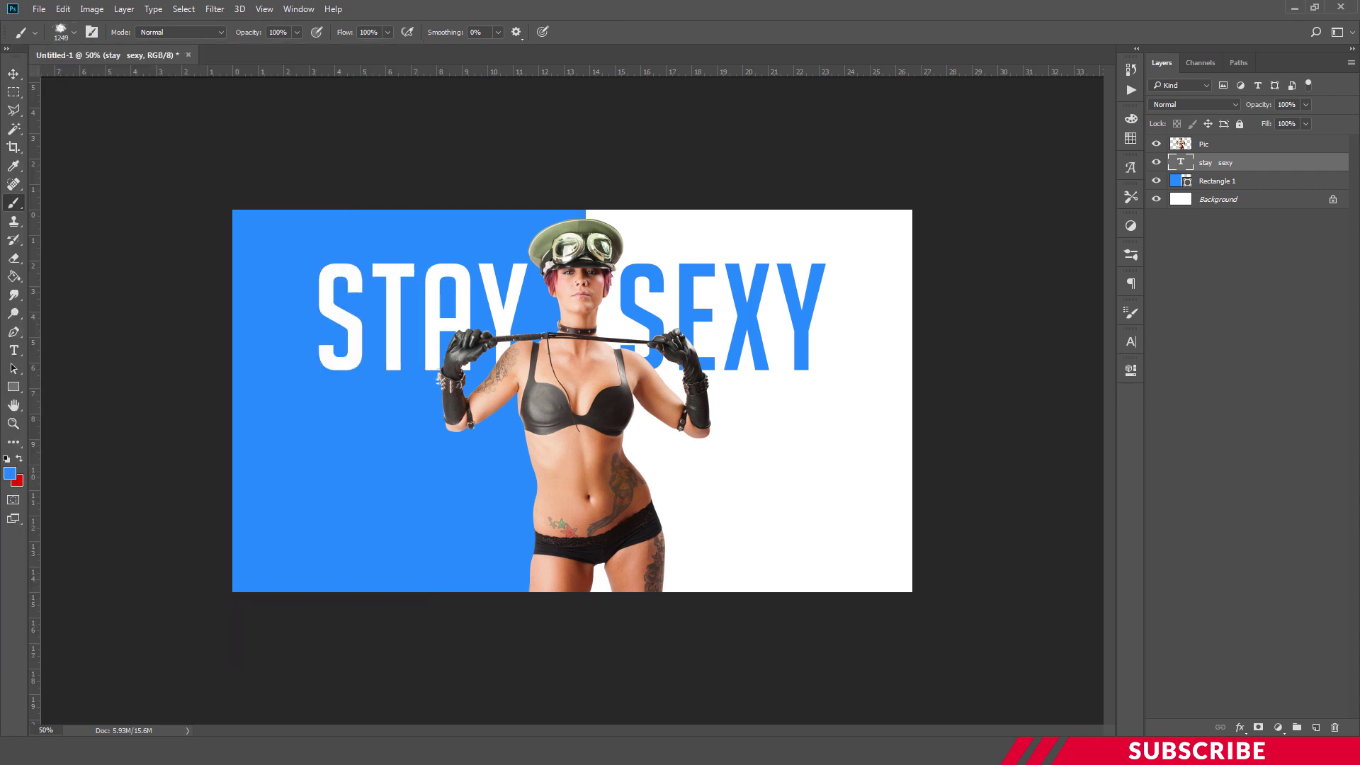
- Add an empty layer above the text and shrink the brush to 1100 px
{"action": "left_click", "coordinate": [1317, 729]}
{"action": "key", "text": "bracketleft"}
{"action": "key", "text": "bracketleft"}
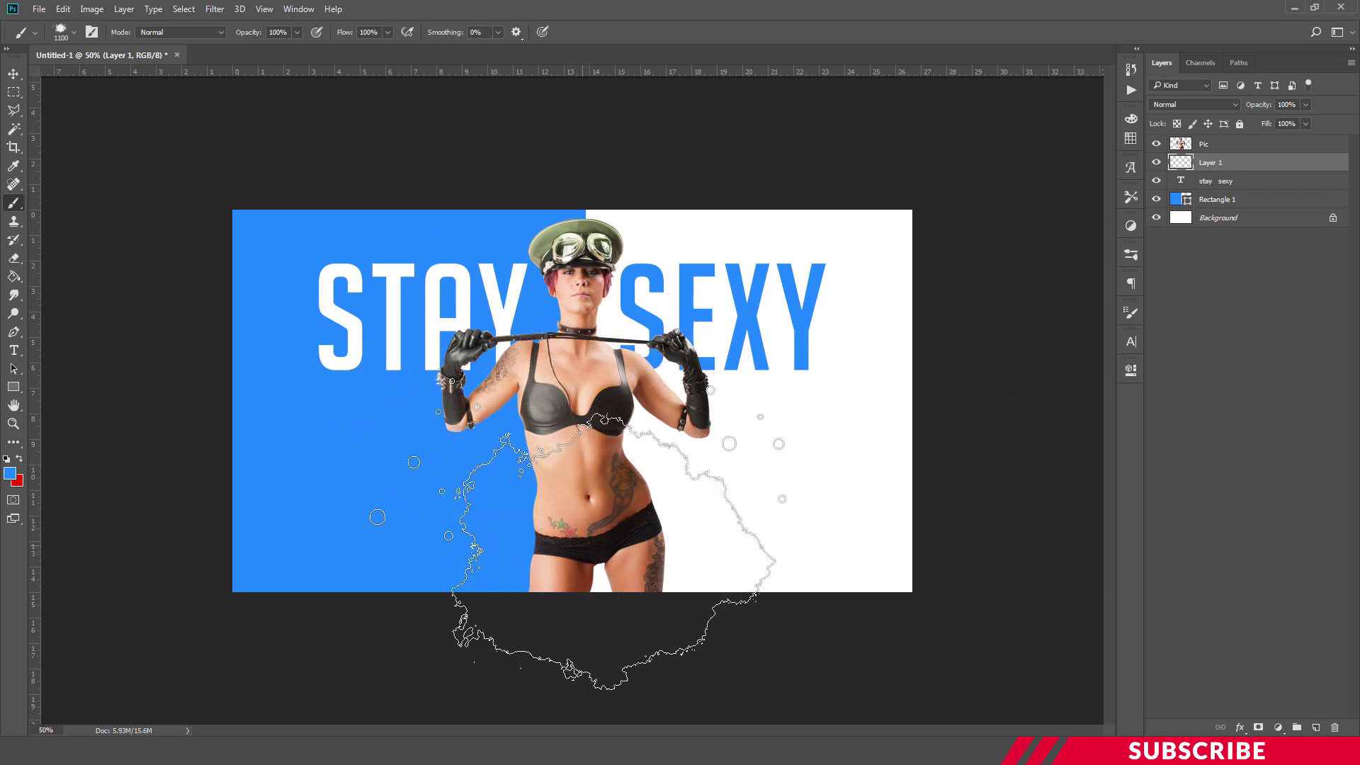
{"action": "key", "text": "bracketleft"}
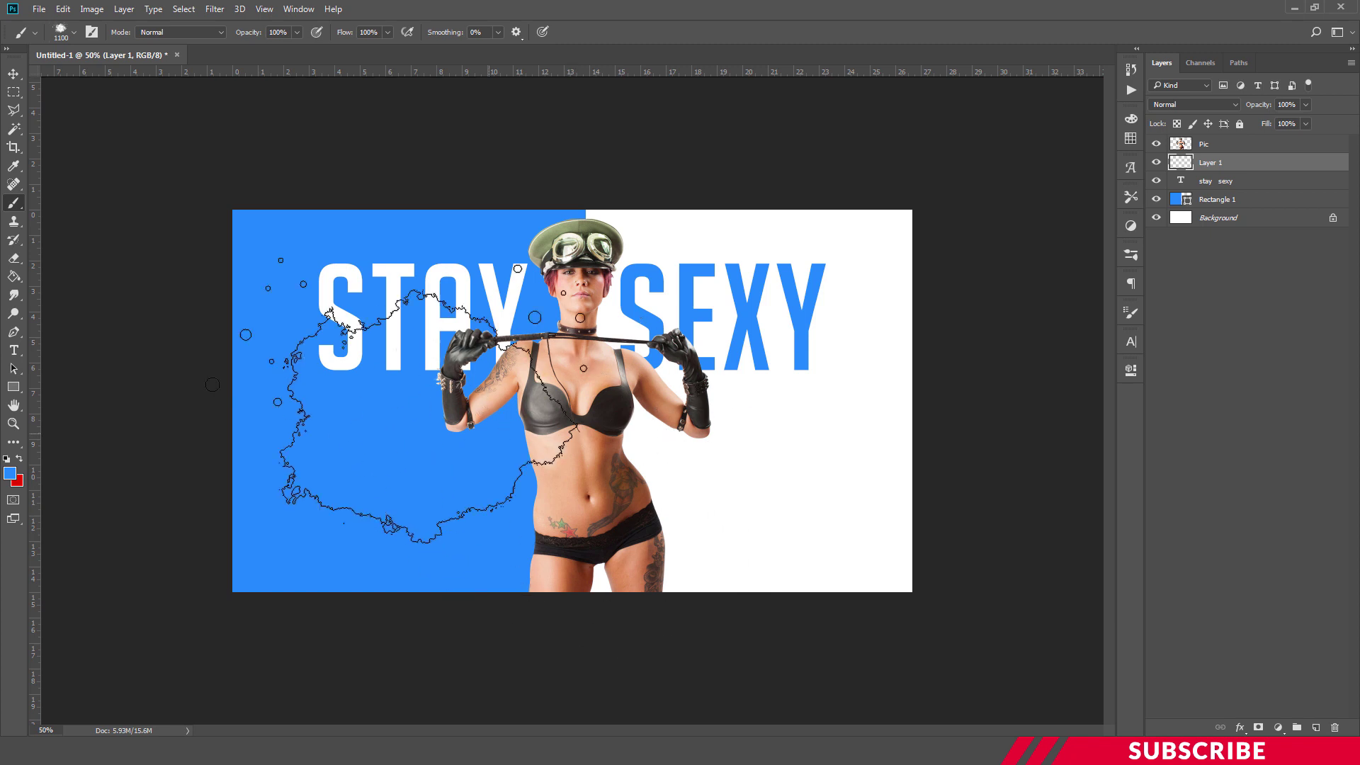
- Stamp a cyan #1beef8 glow splash at about 900 px around the model's hips
{"action": "left_click", "coordinate": [12, 476]}
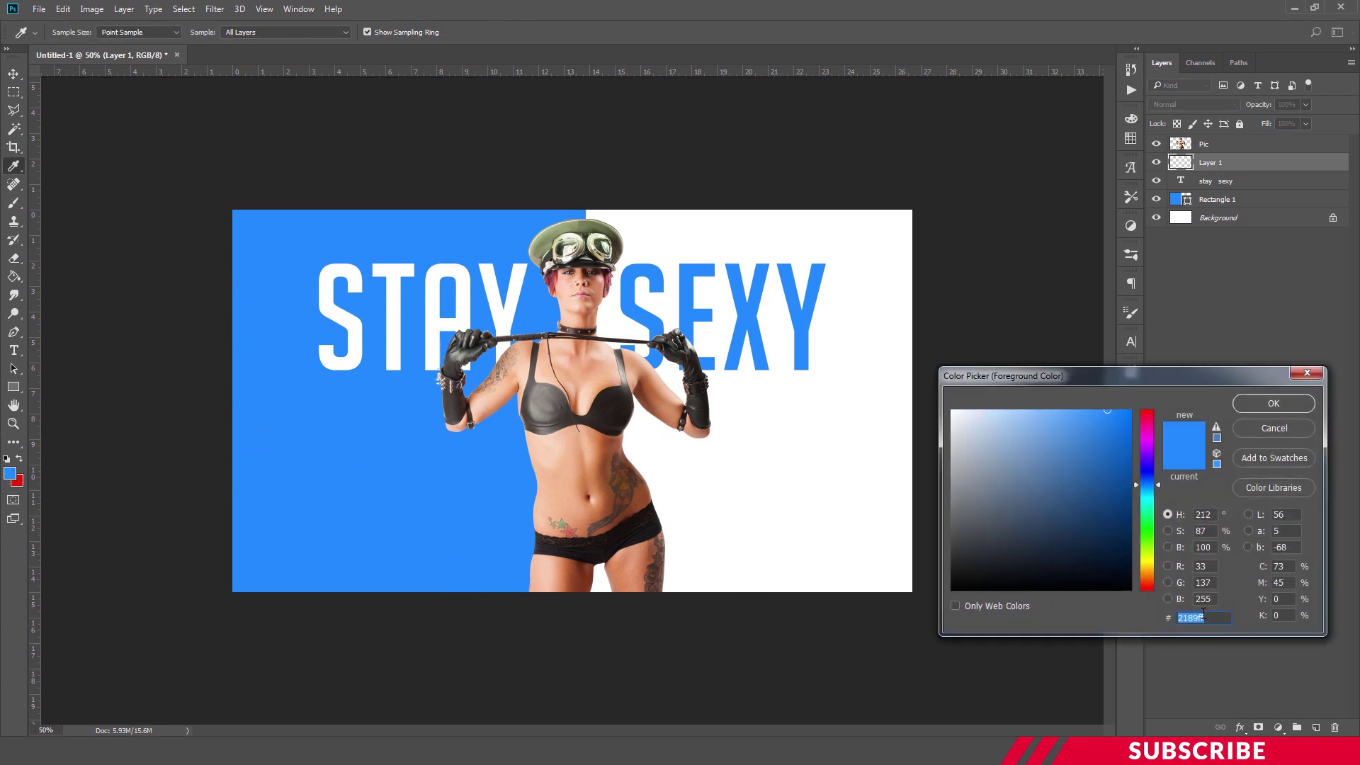
{"action": "type", "text": "1b"}
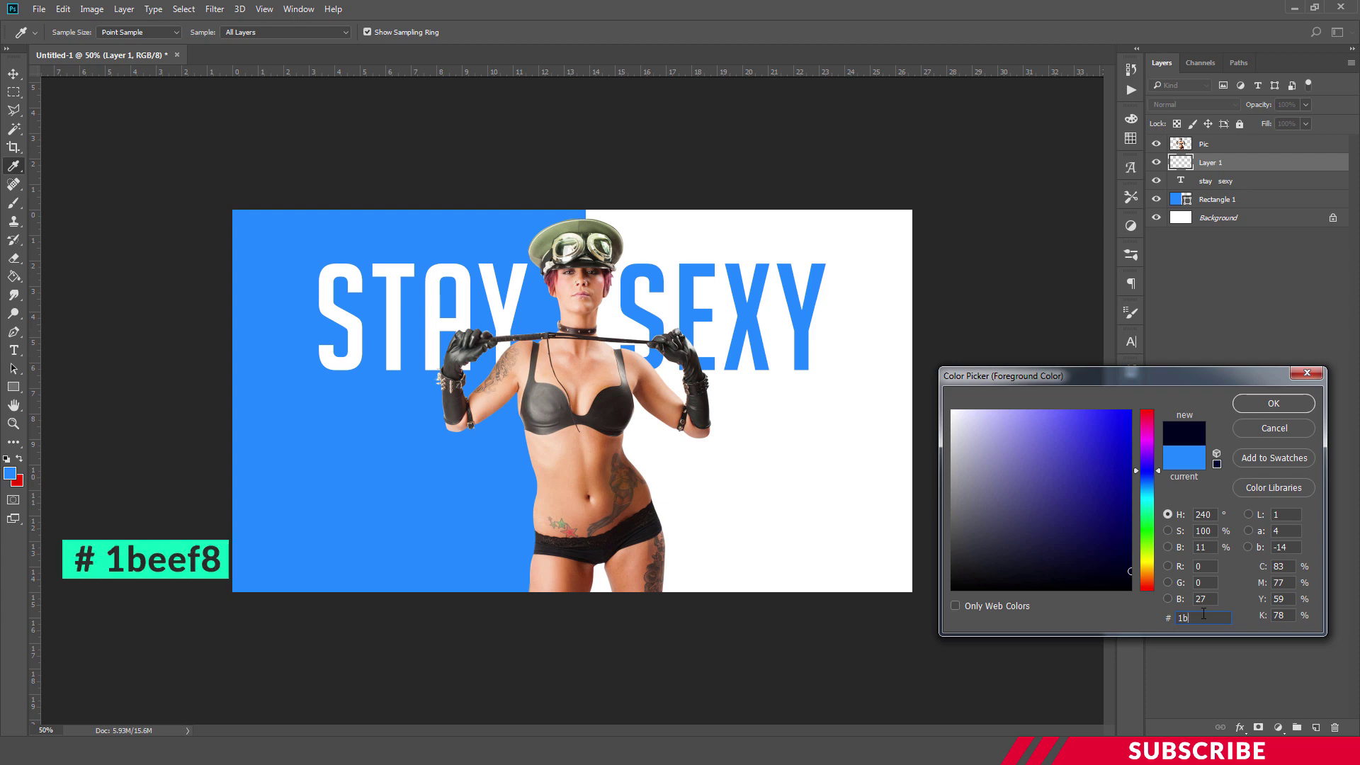
{"action": "type", "text": "eef8"}
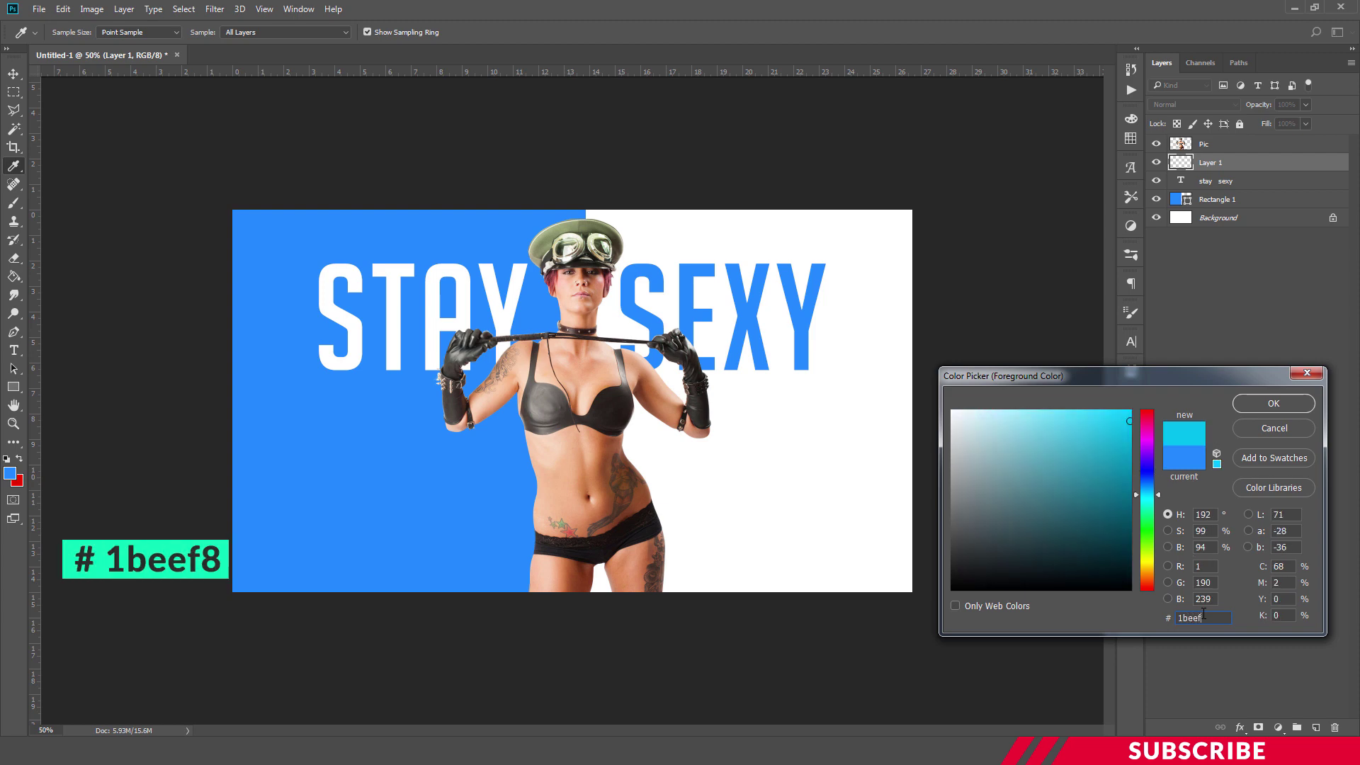
{"action": "left_click", "coordinate": [1251, 408]}
{"action": "key", "text": "b"}
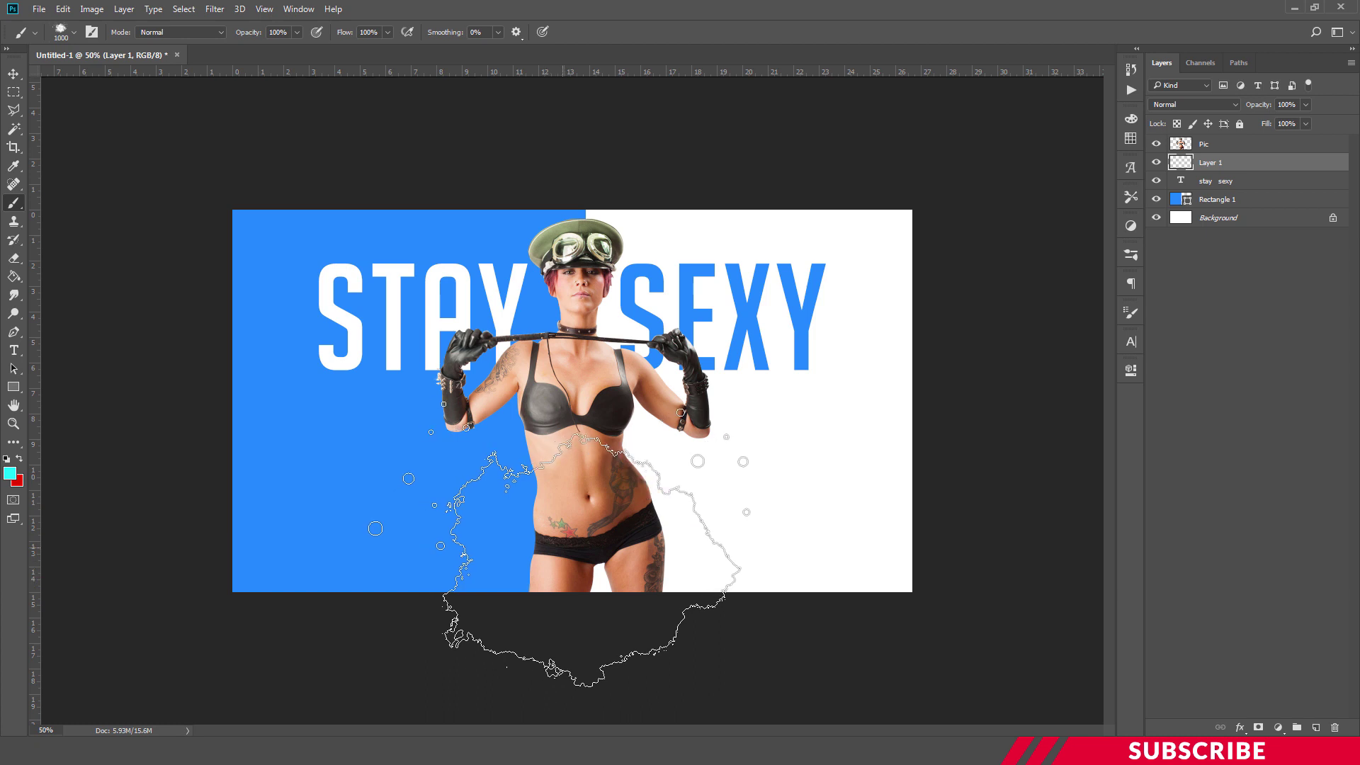
{"action": "key", "text": "bracketleft"}
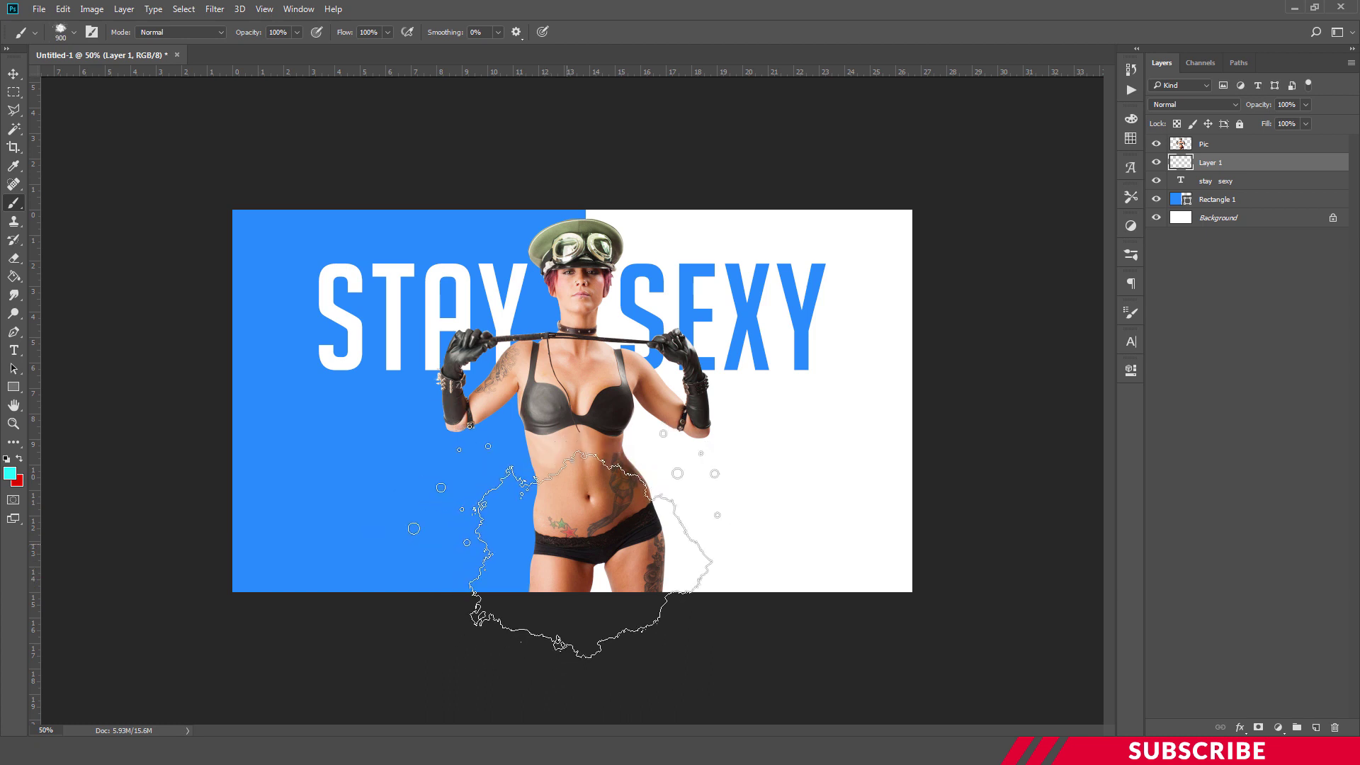
{"action": "left_click", "coordinate": [565, 535]}
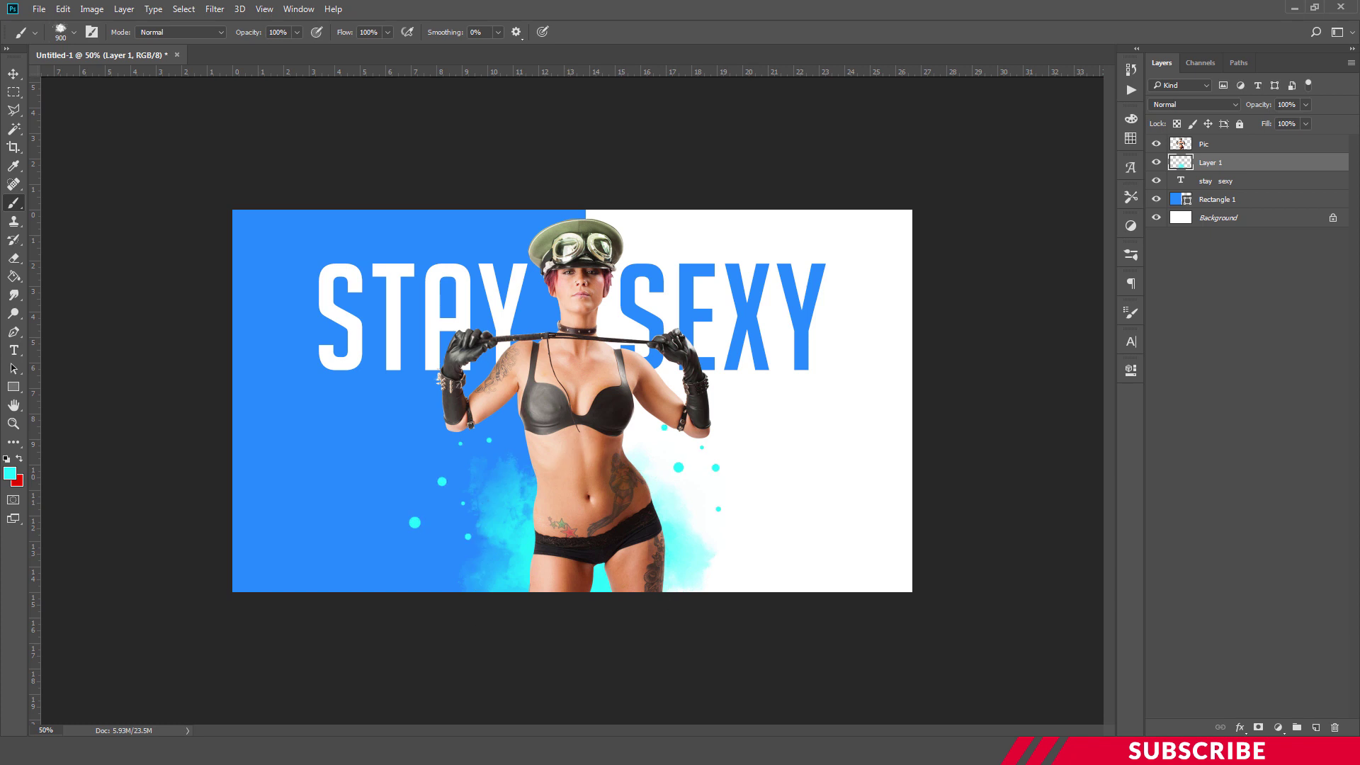
{"action": "left_click", "coordinate": [14, 75]}
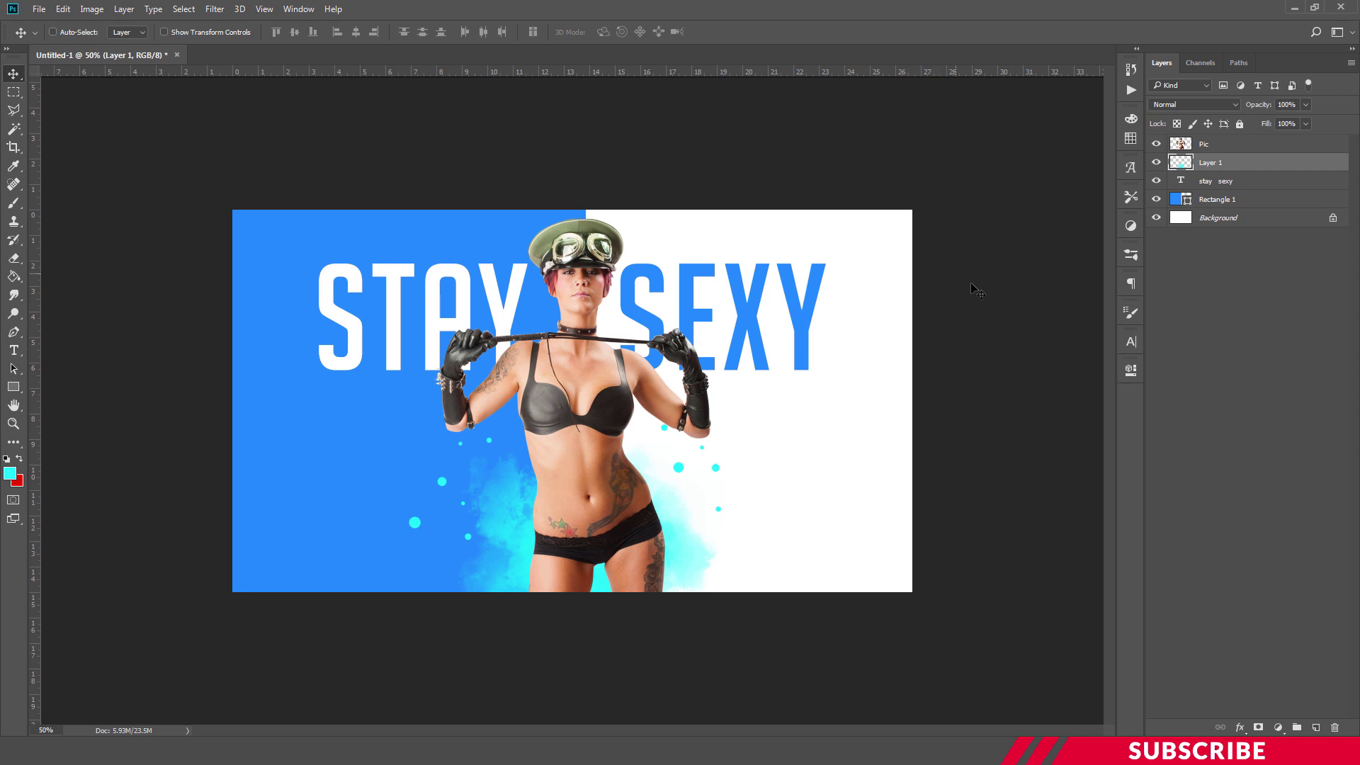
- Open Pic-2, copy its bullets to the right of the woman's hips, and close it
{"action": "left_click", "coordinate": [485, 720]}
{"action": "left_click", "coordinate": [671, 312]}
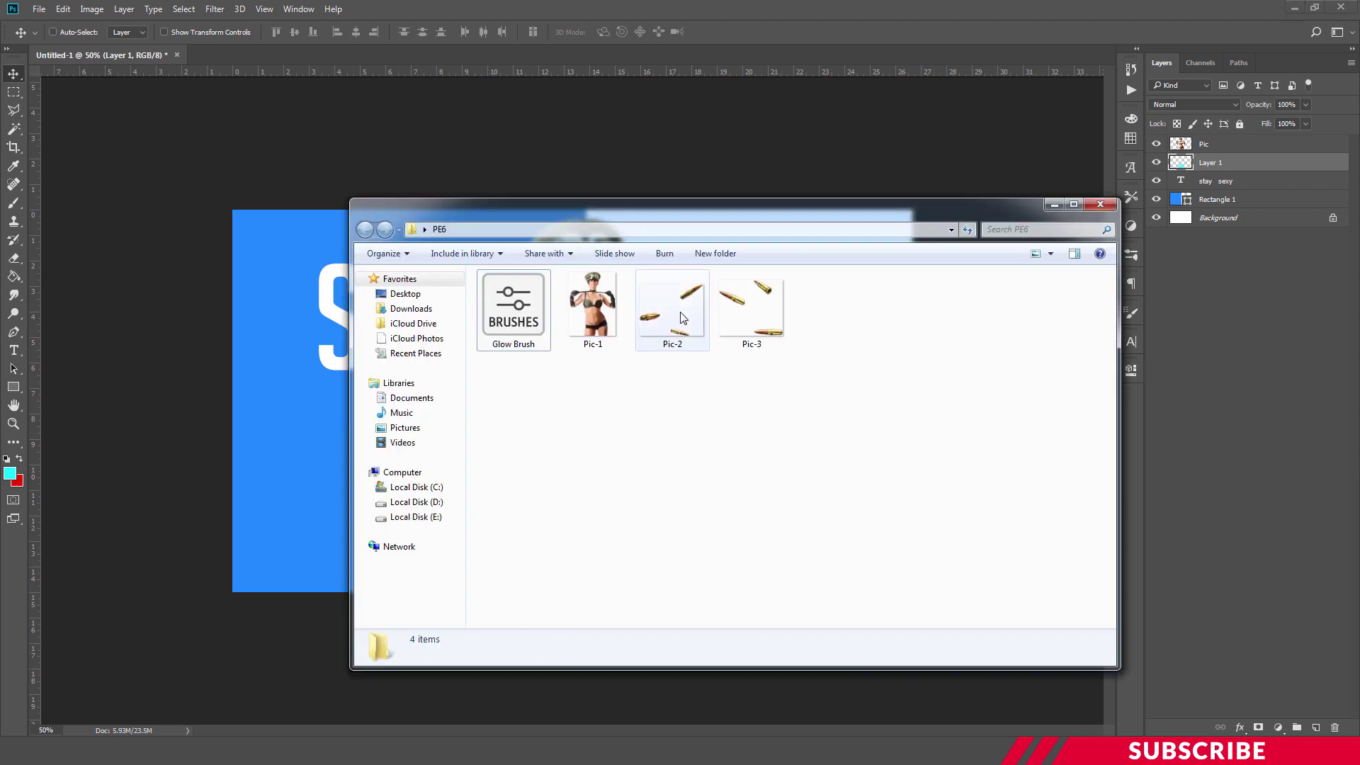
{"action": "right_click", "coordinate": [679, 311]}
{"action": "mouse_move", "coordinate": [751, 447]}
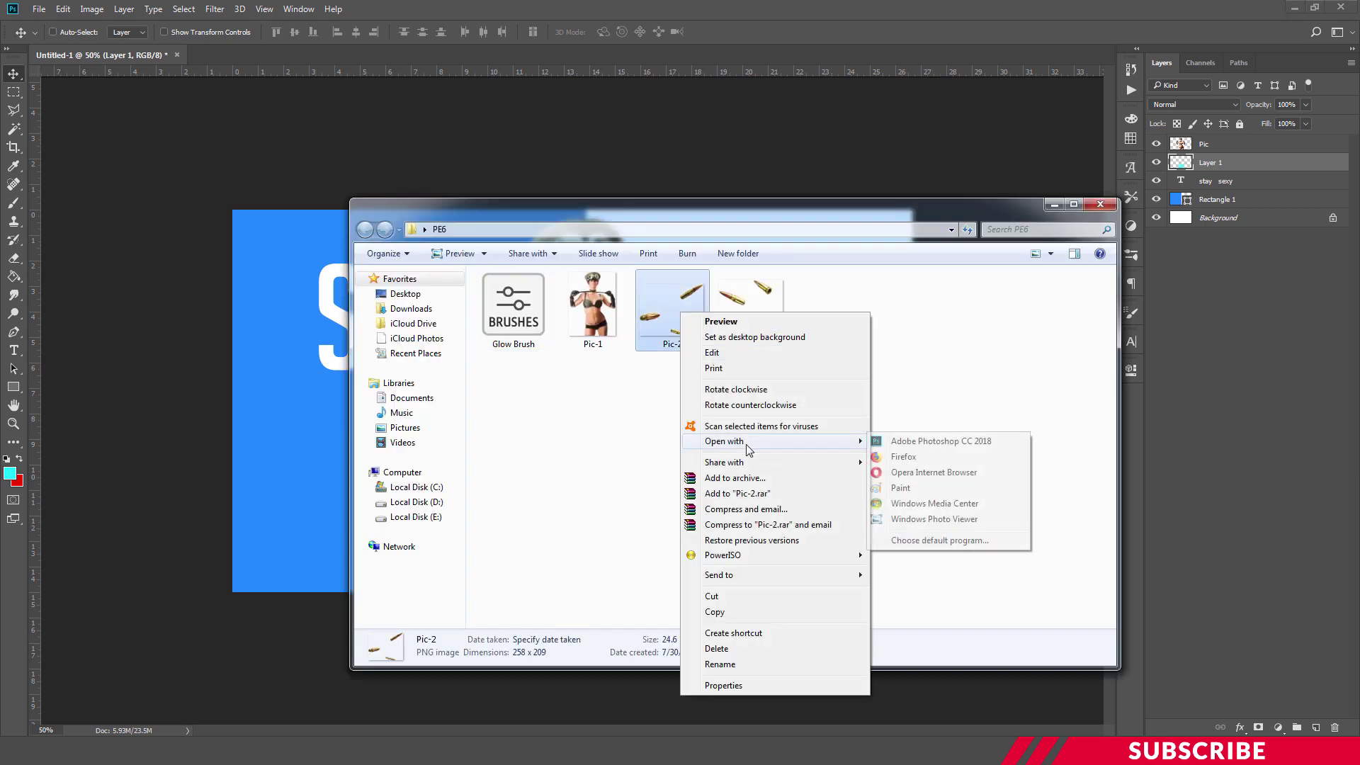
{"action": "left_click", "coordinate": [921, 442]}
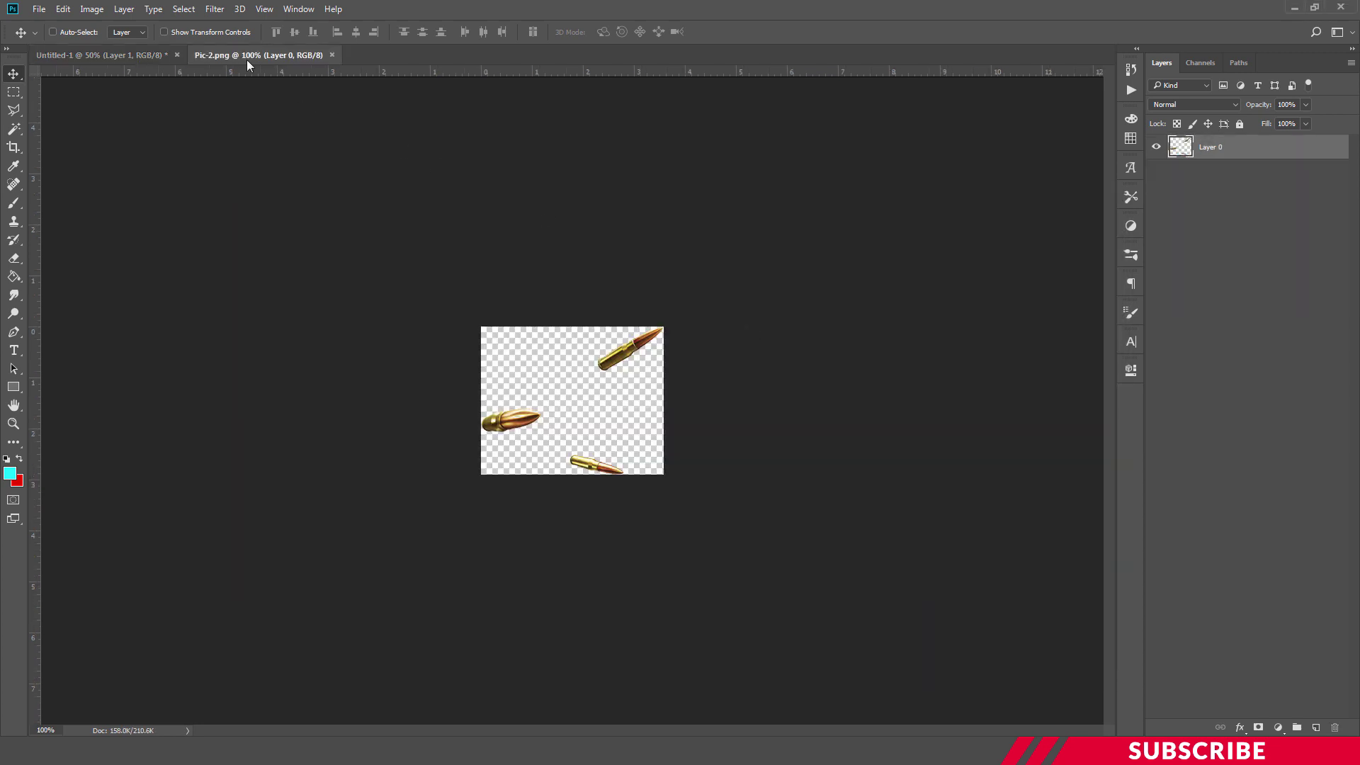
{"action": "left_click_drag", "start_coordinate": [248, 58], "coordinate": [310, 182]}
{"action": "left_click_drag", "start_coordinate": [315, 234], "coordinate": [753, 525]}
{"action": "left_click", "coordinate": [400, 129]}
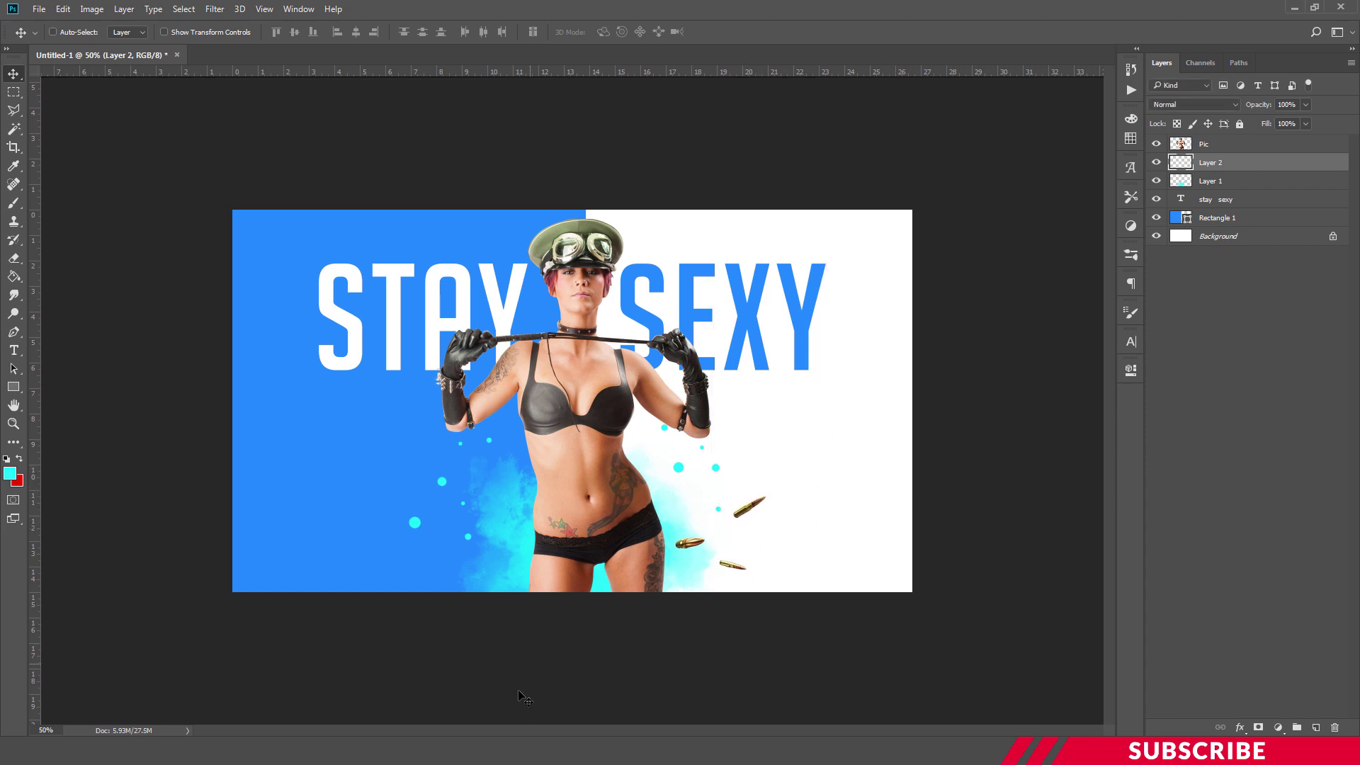
- Open Pic-3, copy its bullets to the wallpaper's left side, and close it
{"action": "key", "text": "alt+Tab"}
{"action": "left_click", "coordinate": [756, 306]}
{"action": "right_click", "coordinate": [755, 303]}
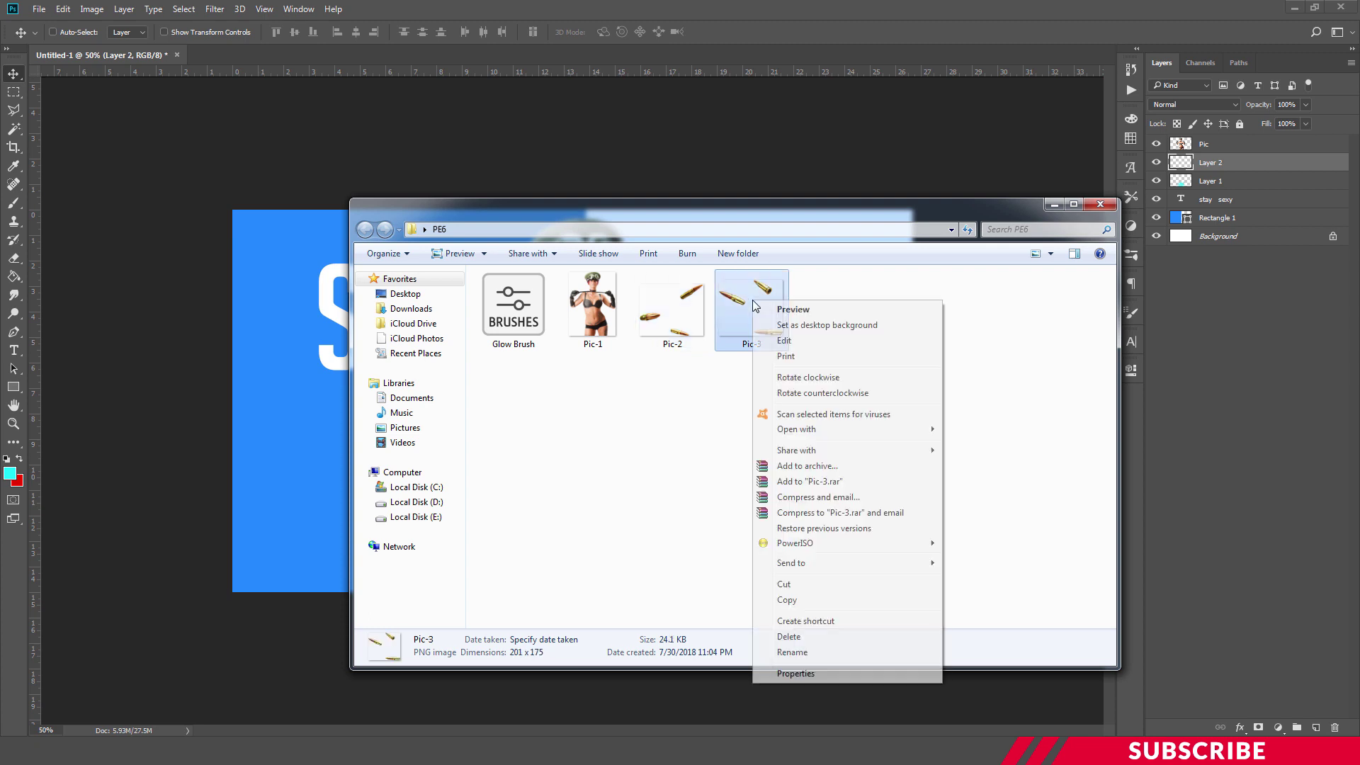
{"action": "mouse_move", "coordinate": [850, 430]}
{"action": "left_click", "coordinate": [995, 429]}
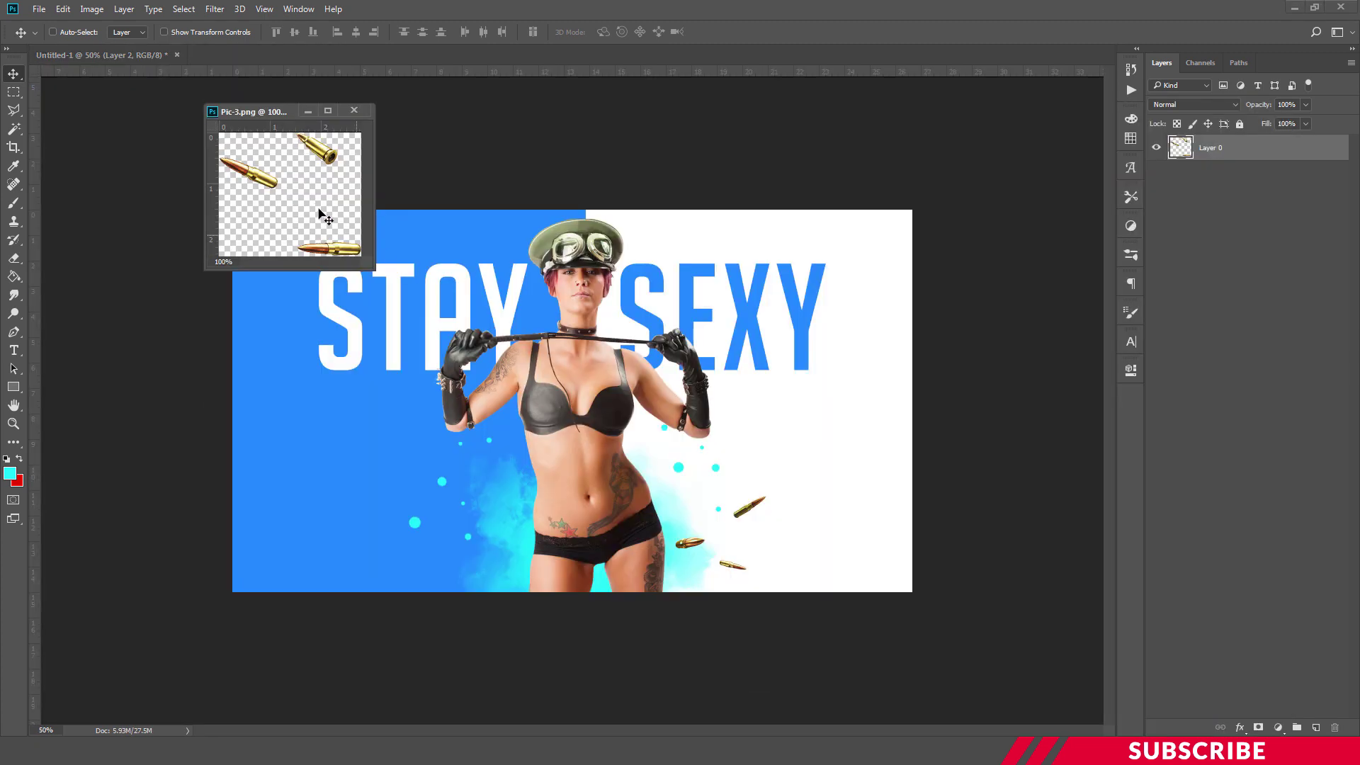
{"action": "left_click_drag", "start_coordinate": [323, 216], "coordinate": [497, 561]}
{"action": "left_click", "coordinate": [354, 110]}
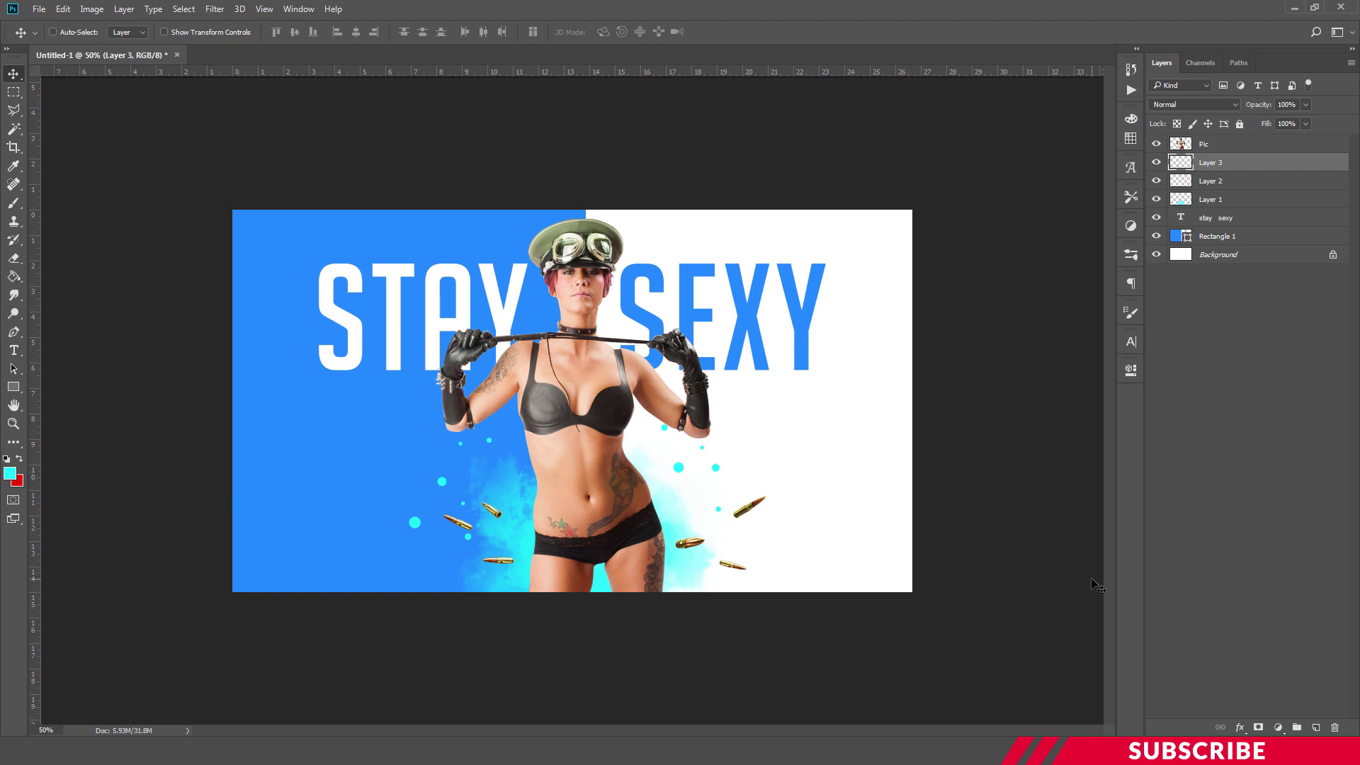
- Rename the bullet layers to 'Bullet 1' and 'Bullet 2'
{"action": "double_click", "coordinate": [1211, 181]}
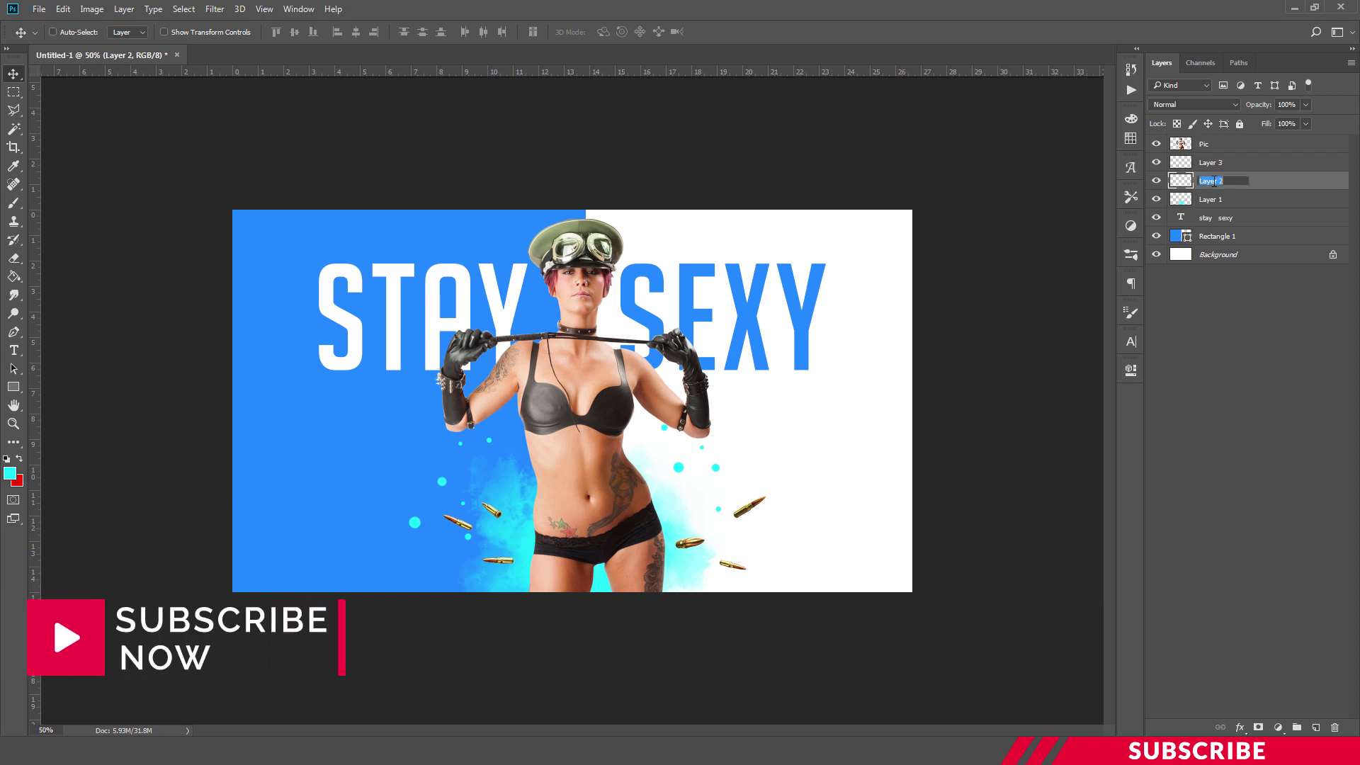
{"action": "type", "text": "Bullet 1"}
{"action": "double_click", "coordinate": [1211, 163]}
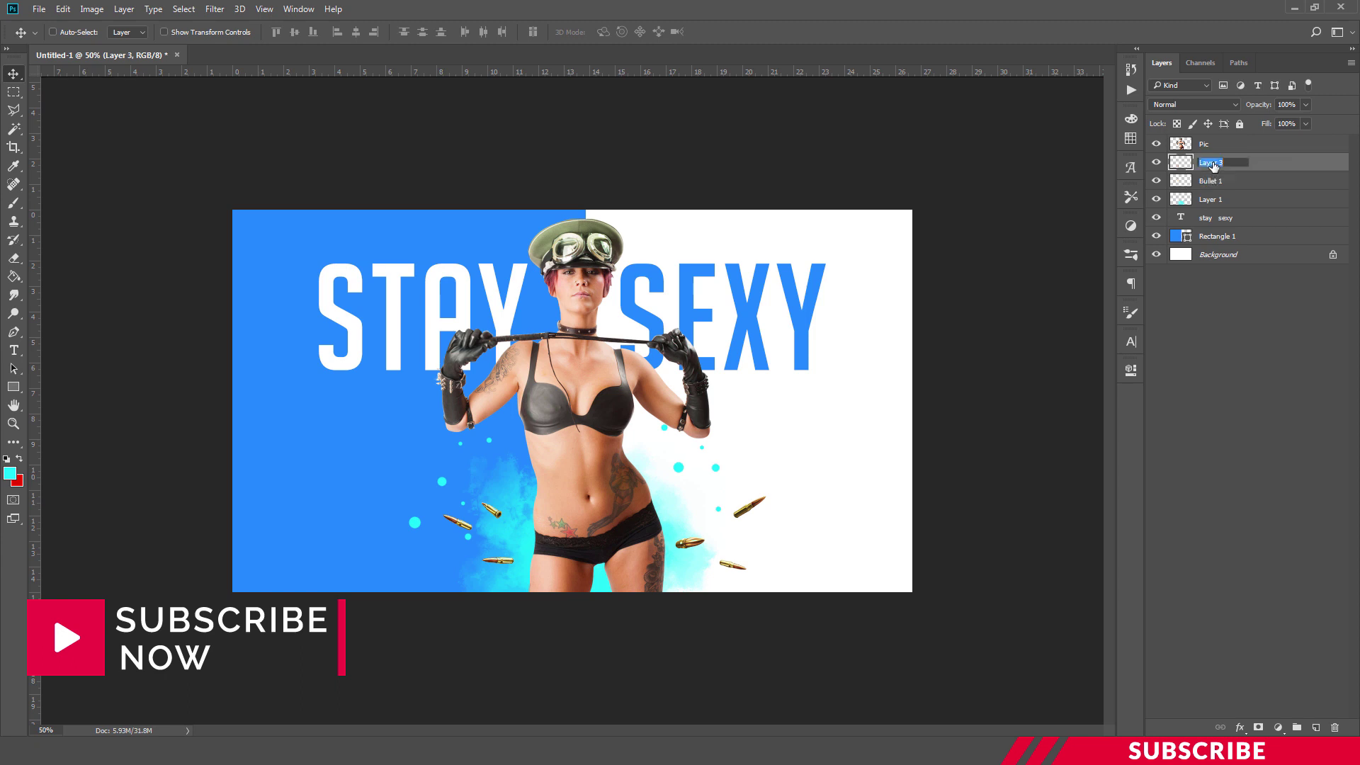
{"action": "type", "text": "Bullet 2"}
{"action": "left_click", "coordinate": [1293, 185]}
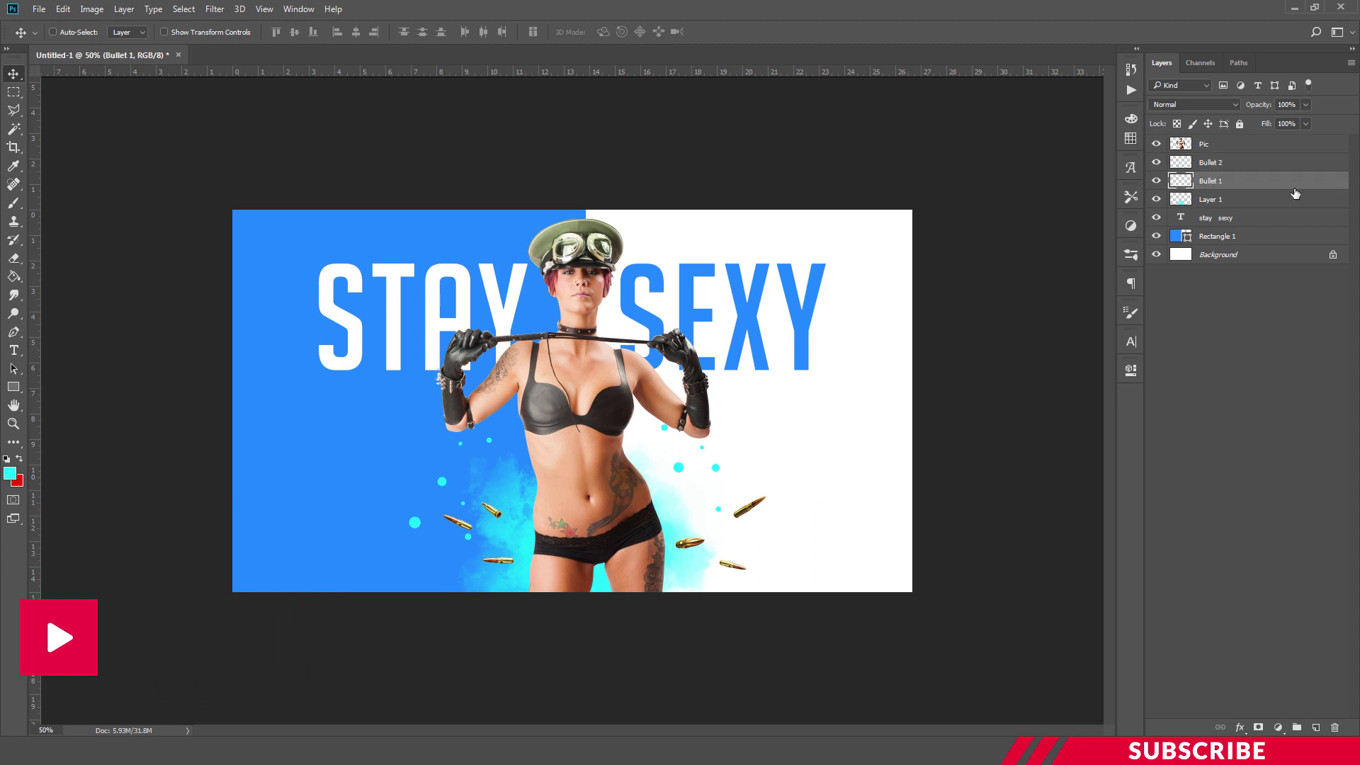
- Apply a 5-pixel Motion Blur at 25° to Bullet 1
{"action": "left_click", "coordinate": [217, 10]}
{"action": "mouse_move", "coordinate": [284, 165]}
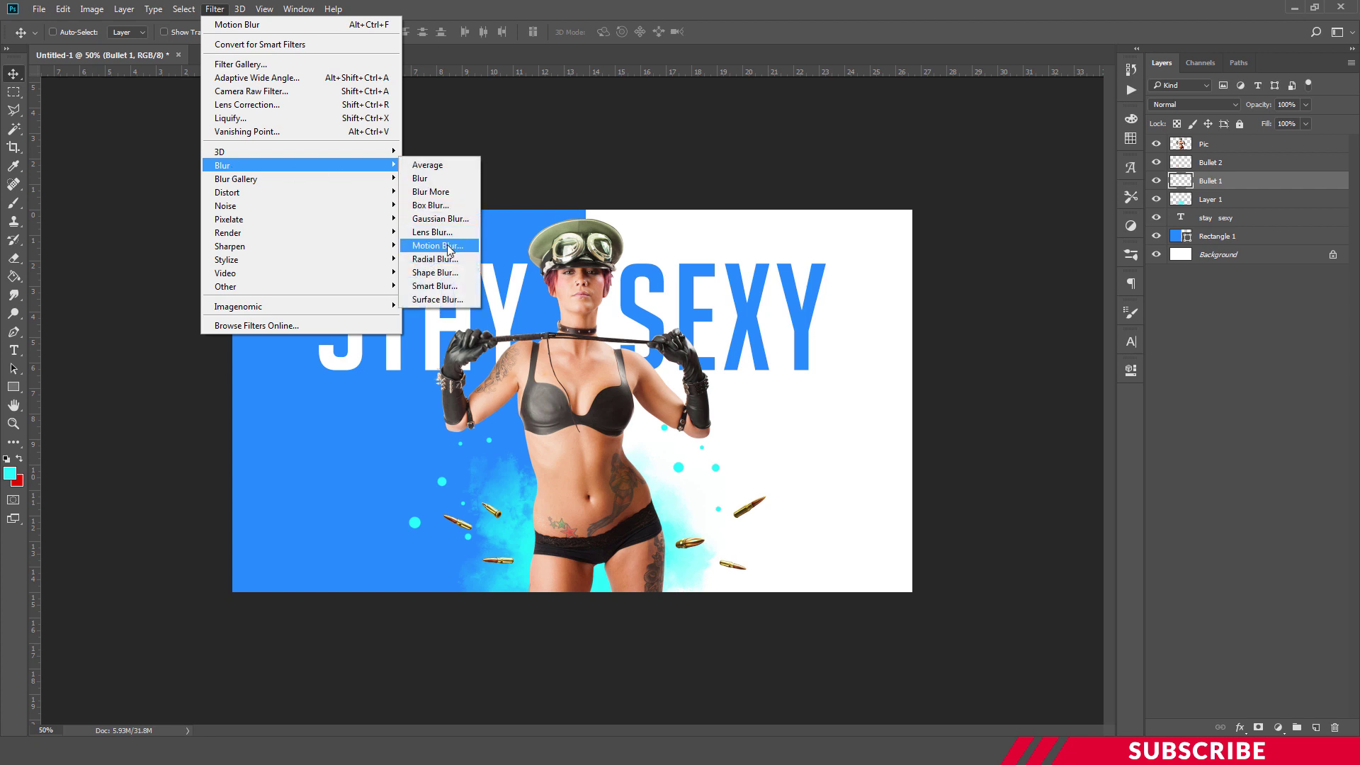
{"action": "left_click", "coordinate": [449, 246]}
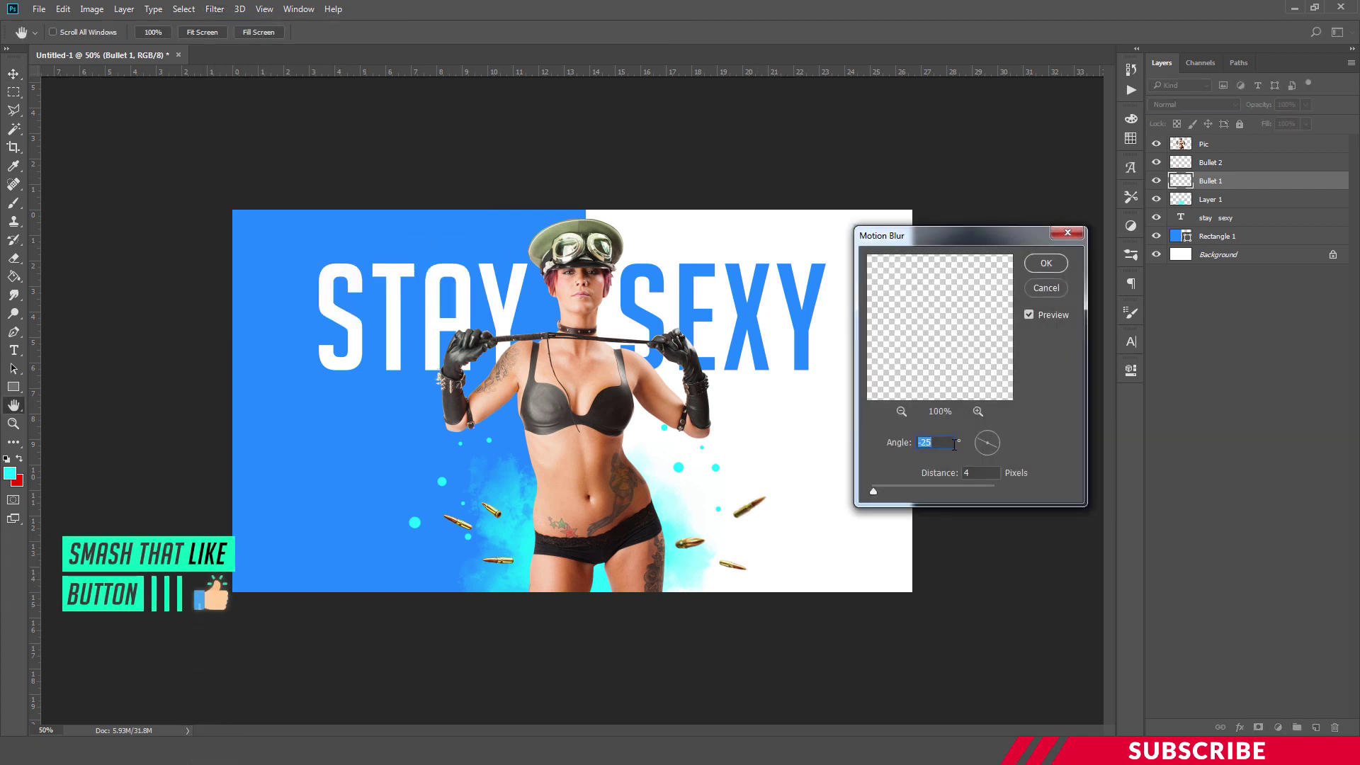
{"action": "type", "text": "25"}
{"action": "left_click", "coordinate": [937, 479]}
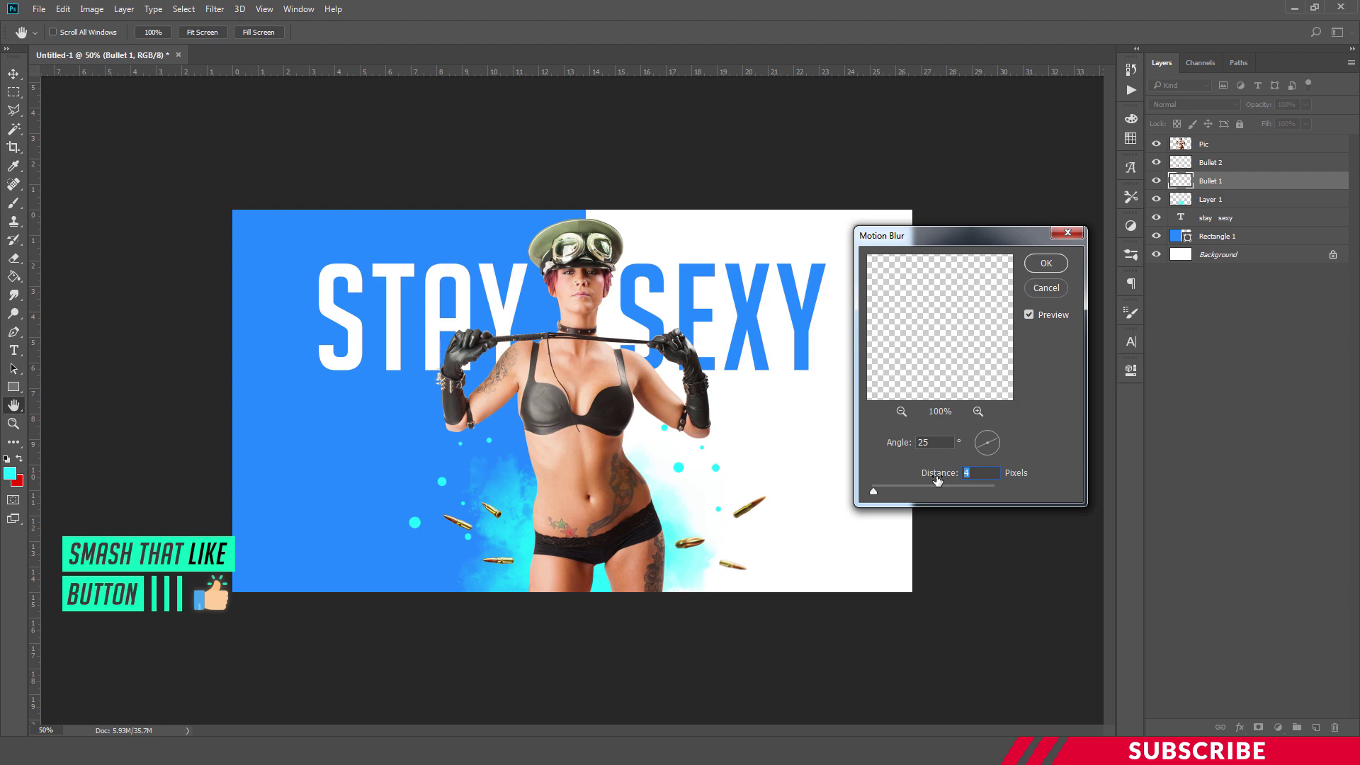
{"action": "left_click", "coordinate": [1045, 265]}
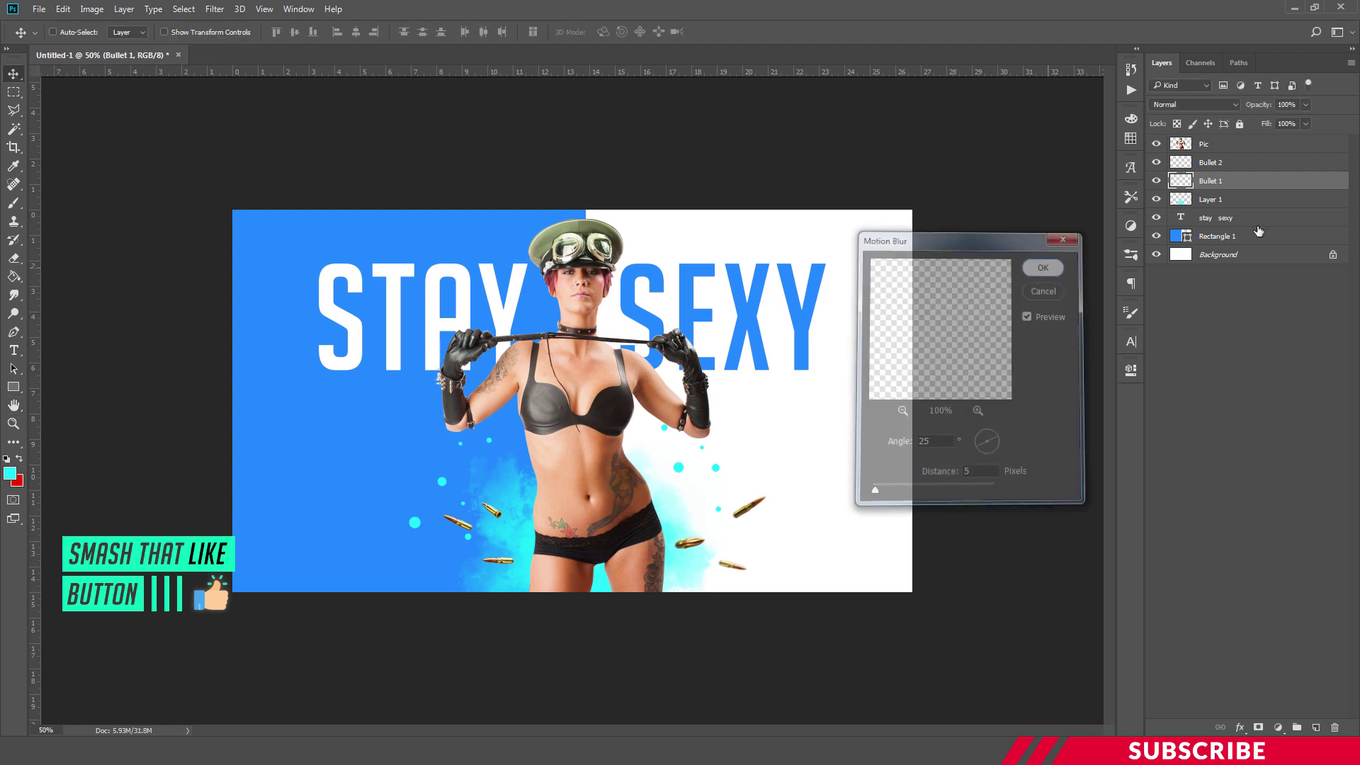
- Start a Motion Blur on Bullet 2 with a negative angle of −25°
{"action": "left_click", "coordinate": [1218, 163]}
{"action": "left_click", "coordinate": [215, 9]}
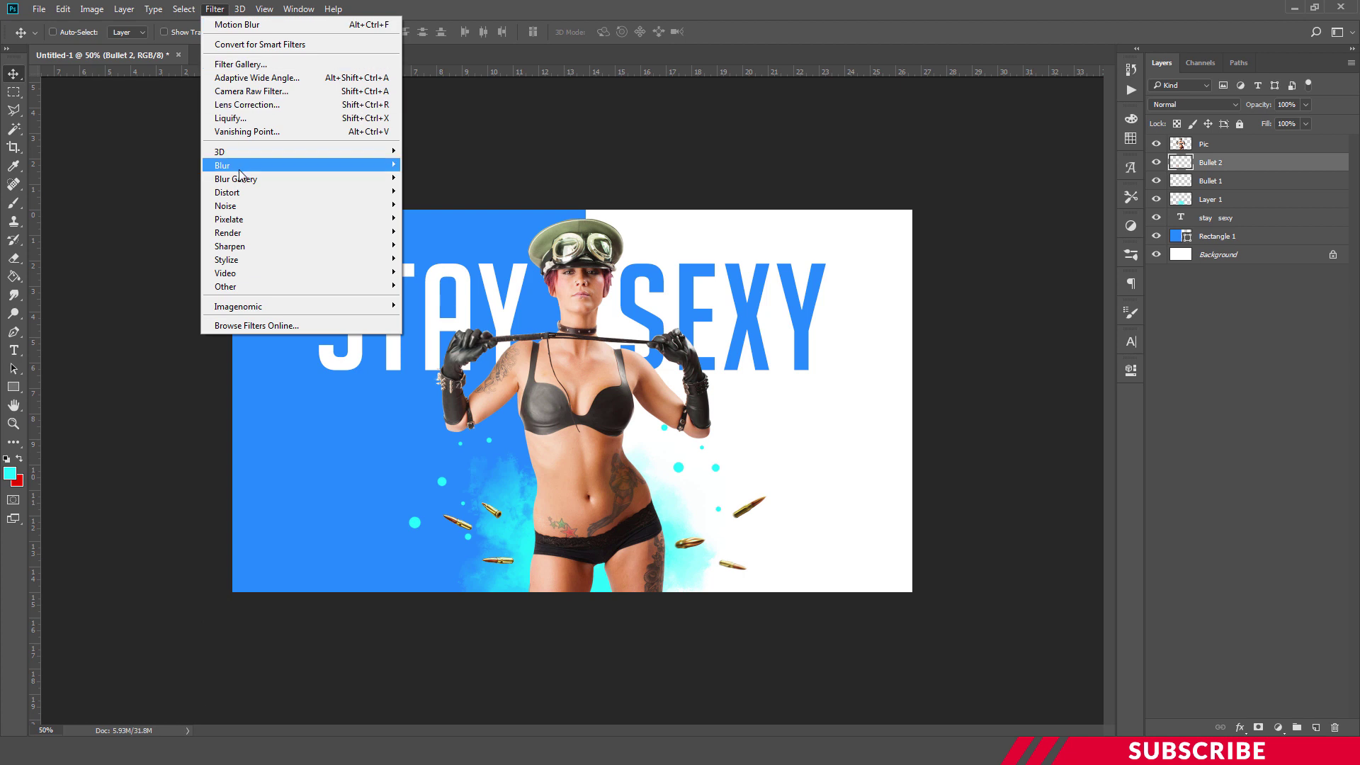
{"action": "mouse_move", "coordinate": [227, 165]}
{"action": "left_click", "coordinate": [438, 246]}
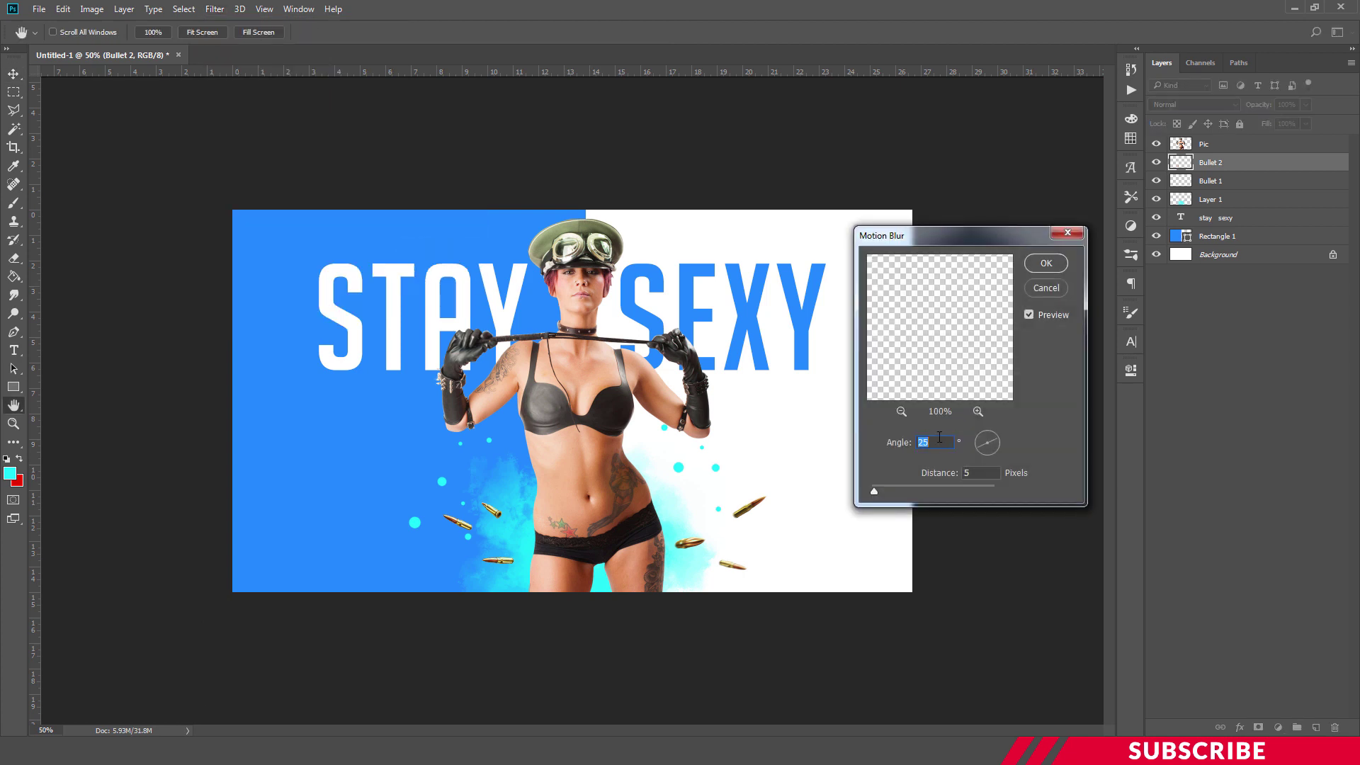
{"action": "type", "text": "-"}
{"action": "left_click", "coordinate": [1047, 263]}
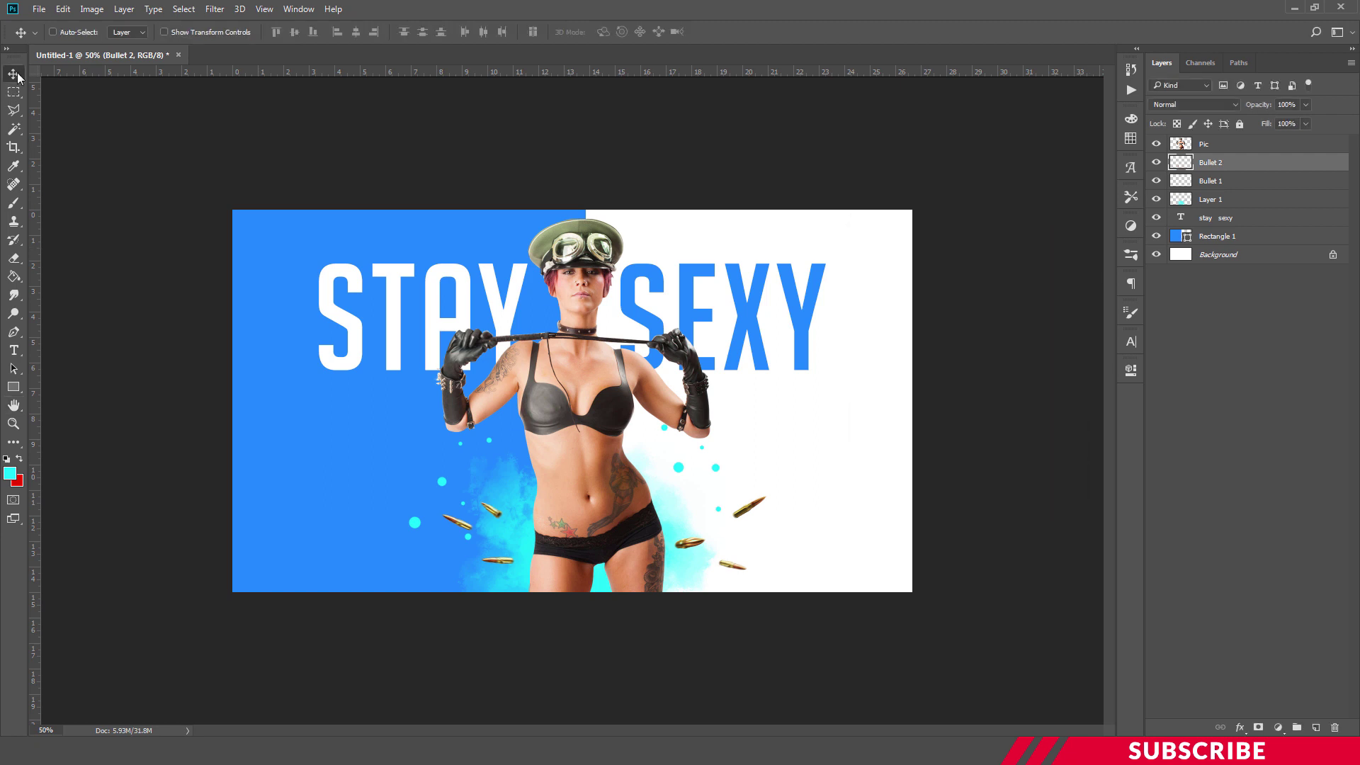
{"action": "key", "text": "ctrl+minus"}
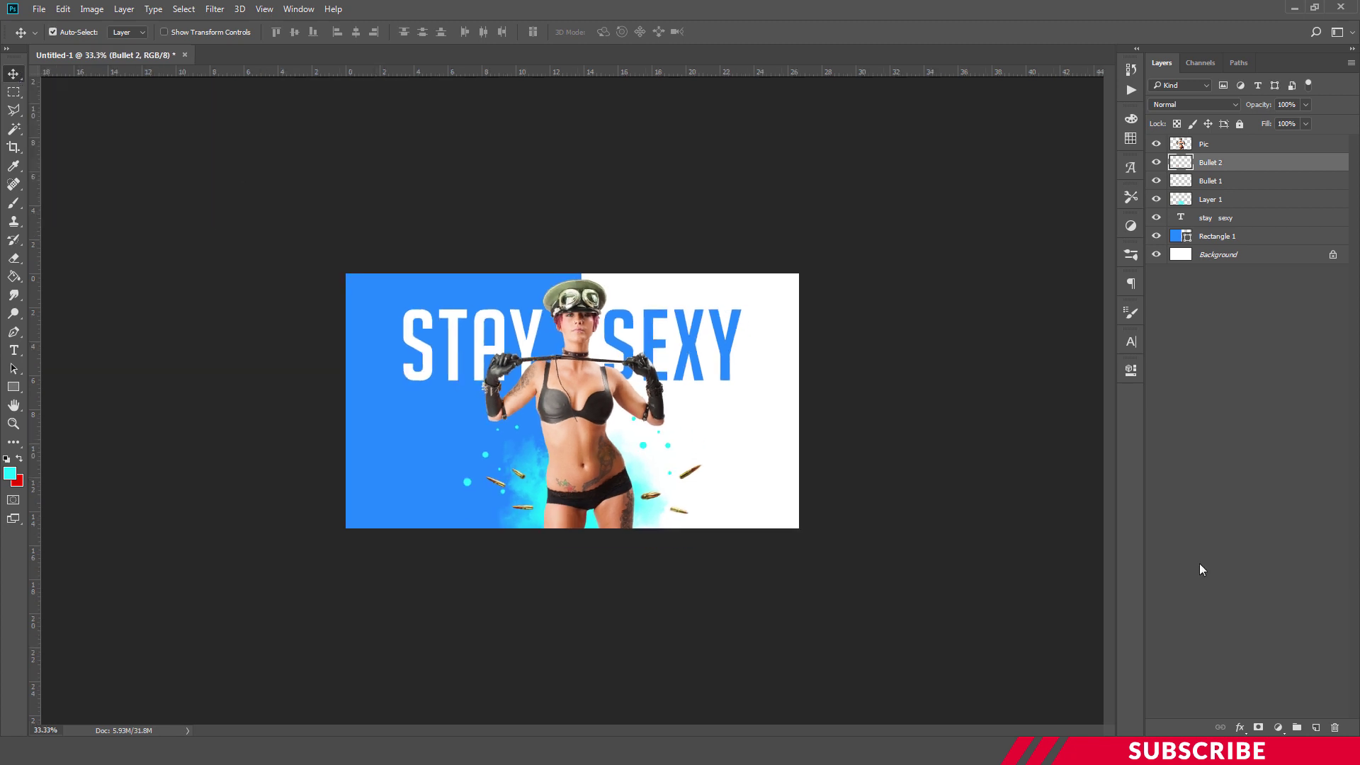